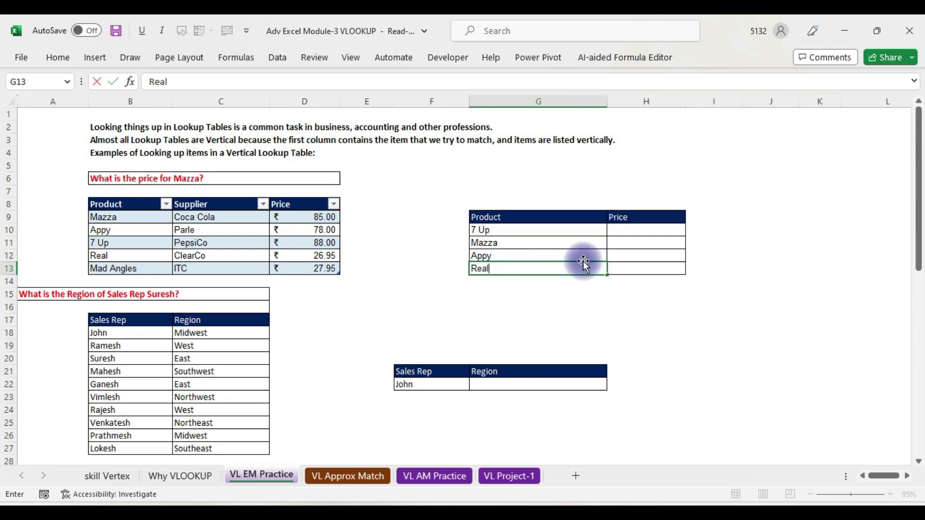
Commit the entry Real in G13 and review the products in G10:G13 against the source table B8:D13 and its Price column
{"action": "left_click", "coordinate": [540, 292]}
{"action": "left_click", "coordinate": [485, 268]}
{"action": "left_click_drag", "start_coordinate": [513, 231], "coordinate": [514, 273]}
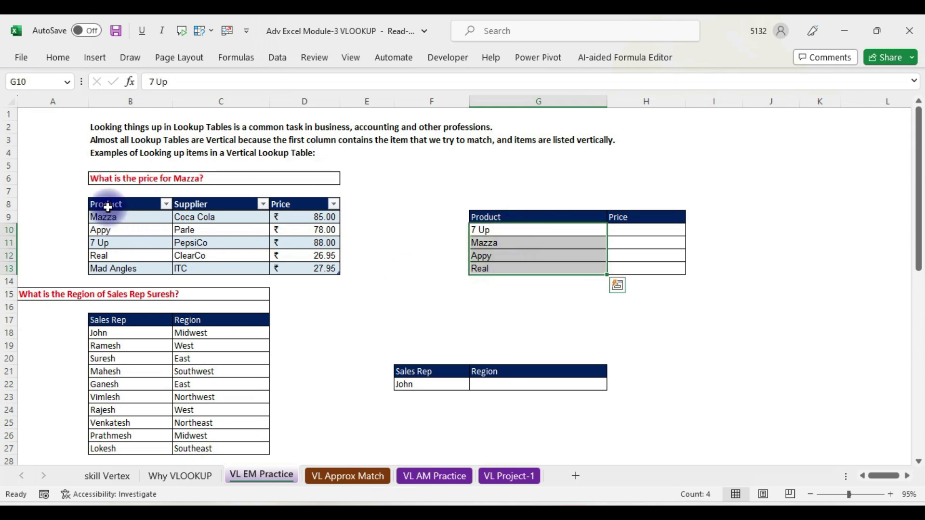
{"action": "left_click_drag", "start_coordinate": [108, 207], "coordinate": [321, 264]}
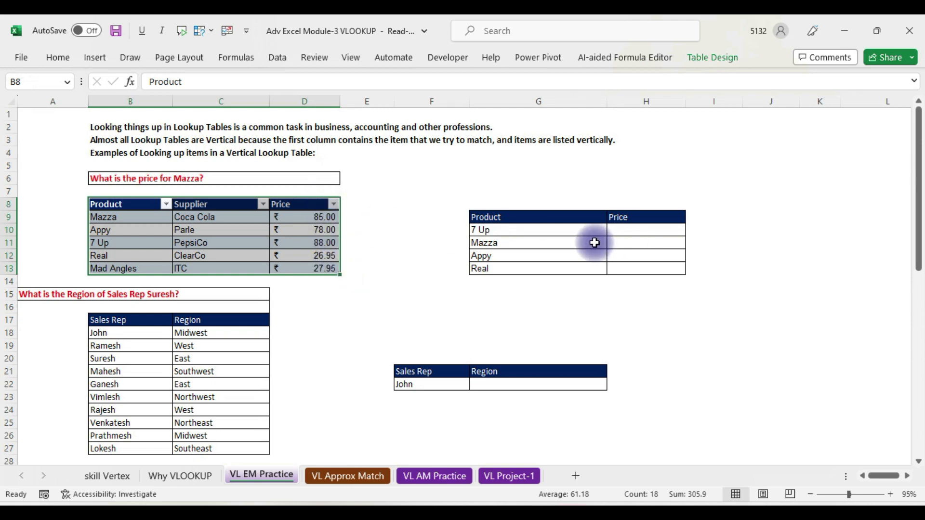
{"action": "left_click", "coordinate": [634, 233]}
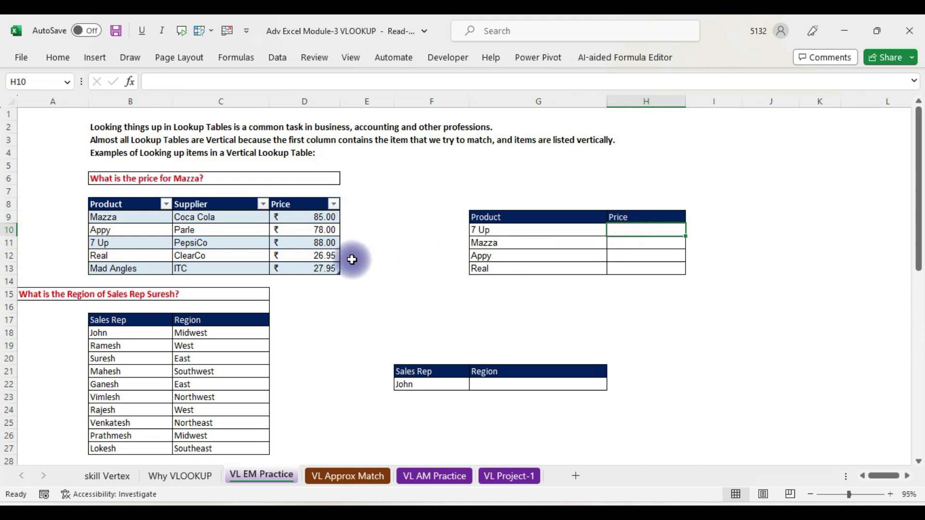
{"action": "left_click", "coordinate": [293, 230]}
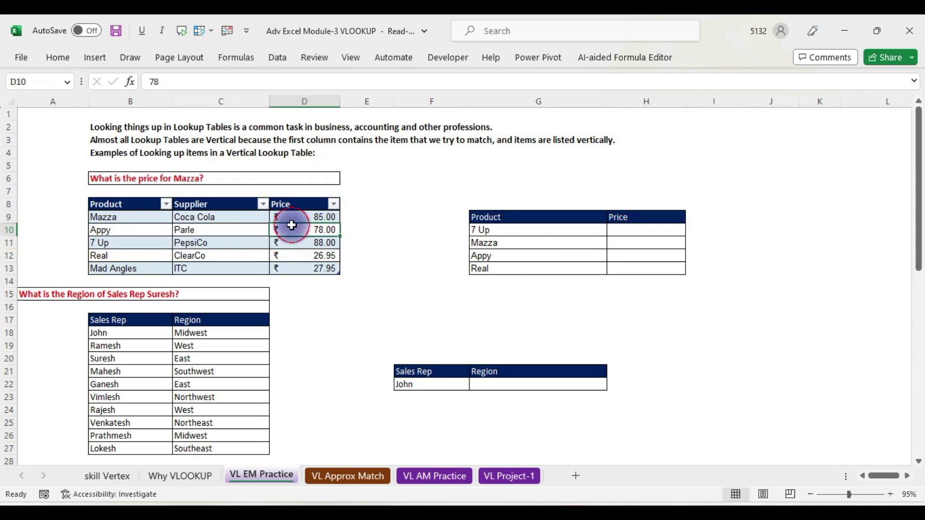
{"action": "left_click", "coordinate": [626, 231]}
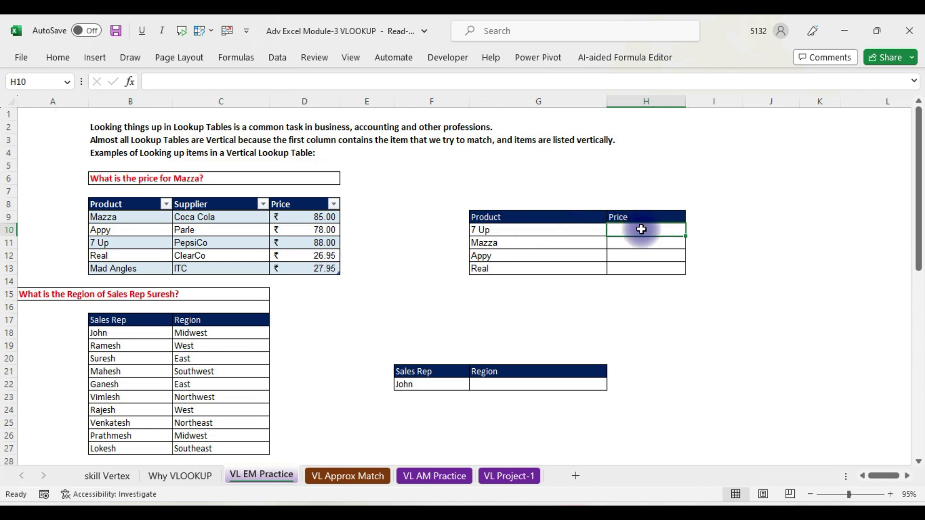
{"action": "type", "text": "=vl"}
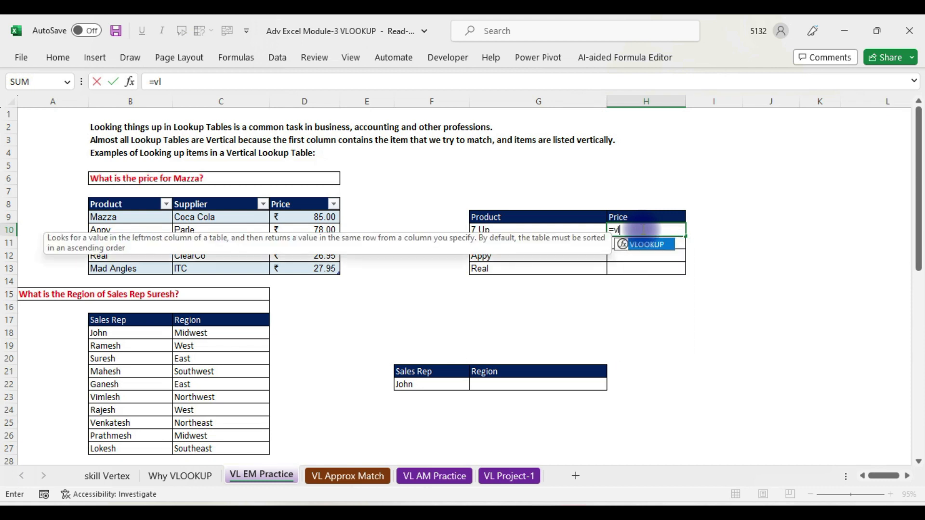
{"action": "key", "text": "Tab"}
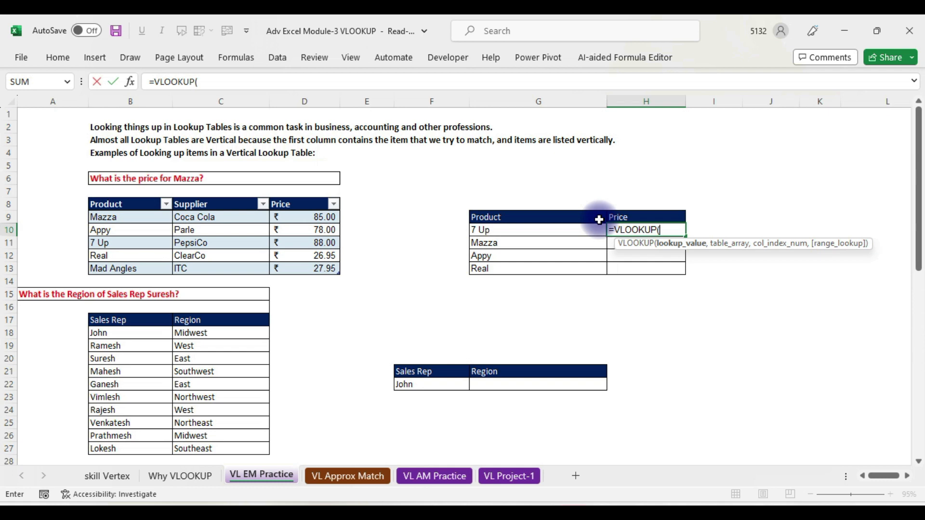
{"action": "key", "text": "BackSpace"}
{"action": "key", "text": "BackSpace"}
{"action": "key", "text": "BackSpace"}
{"action": "key", "text": "BackSpace"}
{"action": "key", "text": "BackSpace"}
{"action": "key", "text": "BackSpace"}
{"action": "key", "text": "BackSpace"}
{"action": "key", "text": "BackSpace"}
{"action": "key", "text": "BackSpace"}
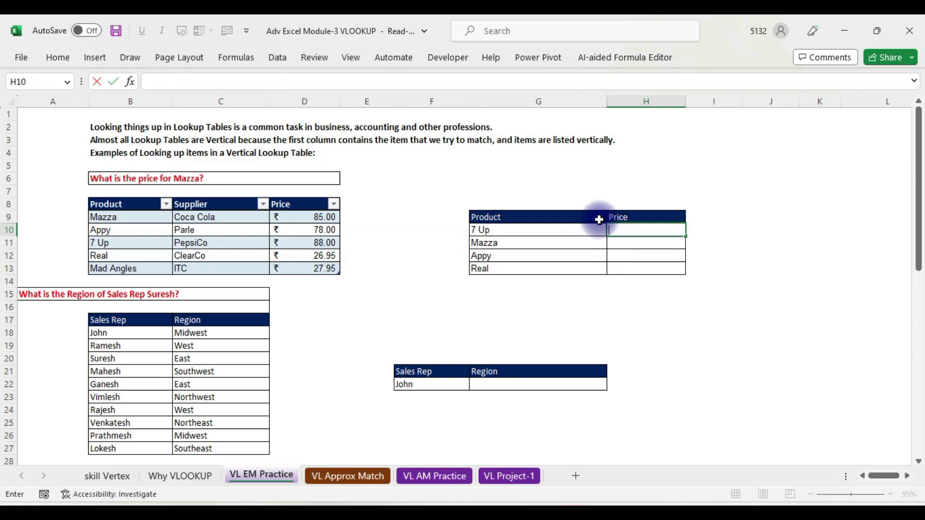
Change the product in G13 to Mazza
{"action": "left_click", "coordinate": [517, 267]}
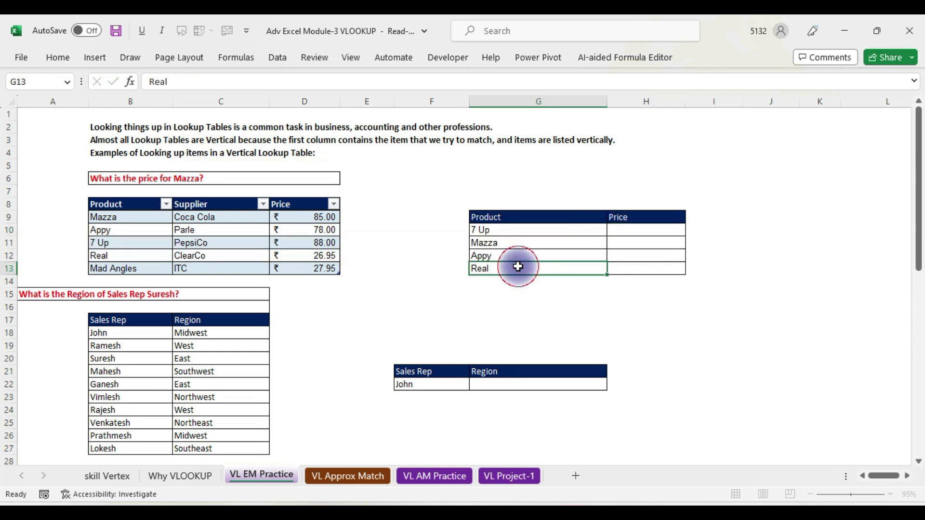
{"action": "type", "text": "Mazza"}
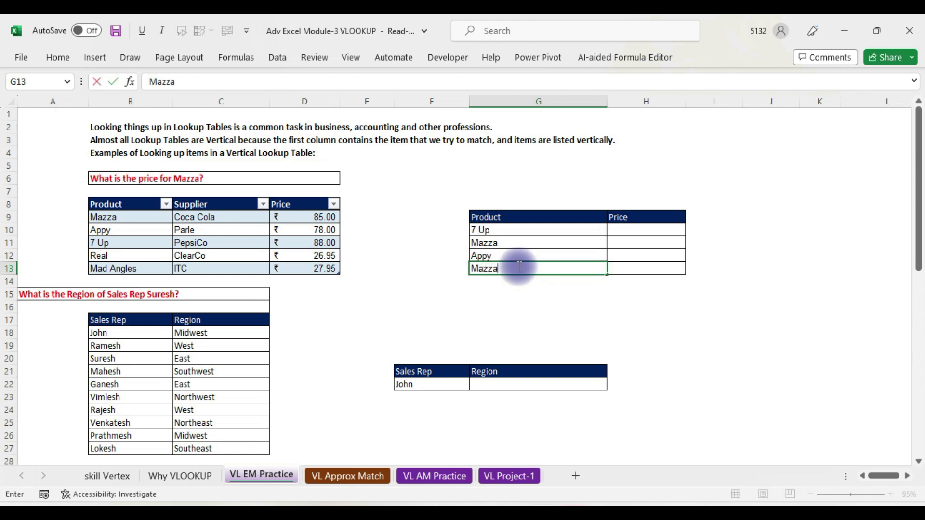
{"action": "left_click", "coordinate": [656, 318]}
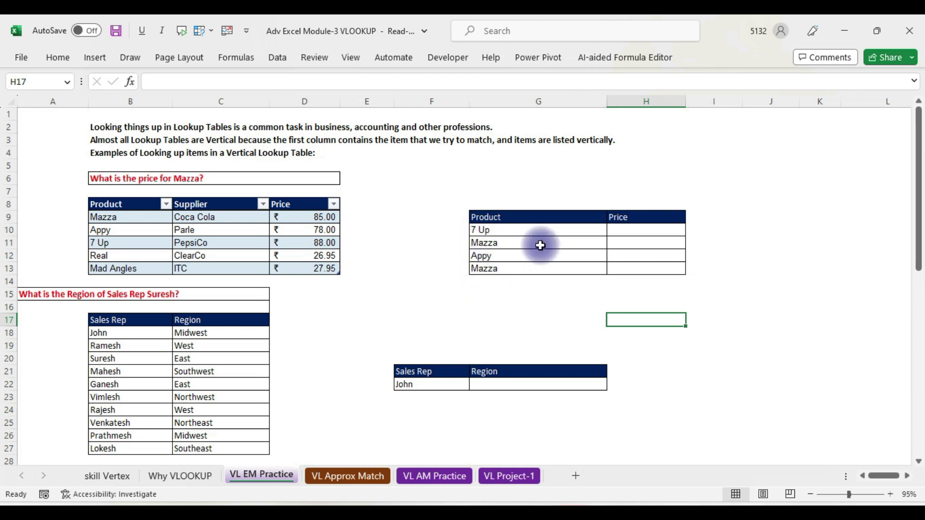
Start a VLOOKUP in H10 through the Function Arguments dialog, using G10 as the lookup value
{"action": "left_click", "coordinate": [635, 229]}
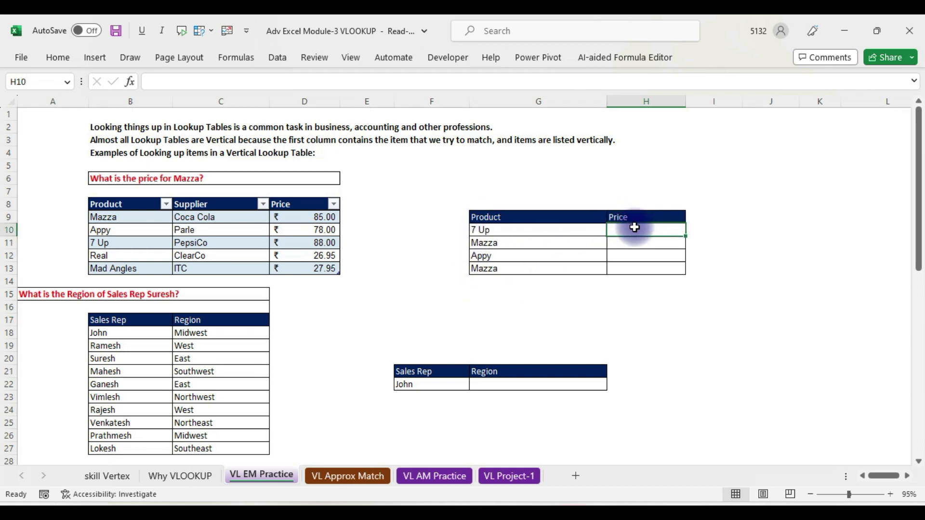
{"action": "type", "text": "=v l"}
{"action": "key", "text": "Tab"}
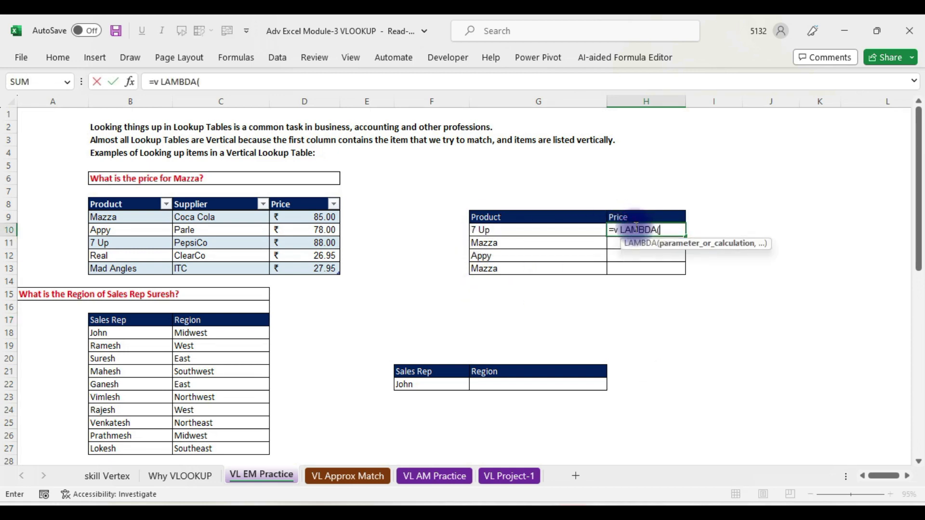
{"action": "key", "text": "BackSpace"}
{"action": "key", "text": "BackSpace"}
{"action": "key", "text": "BackSpace"}
{"action": "key", "text": "BackSpace"}
{"action": "key", "text": "BackSpace"}
{"action": "type", "text": "l"}
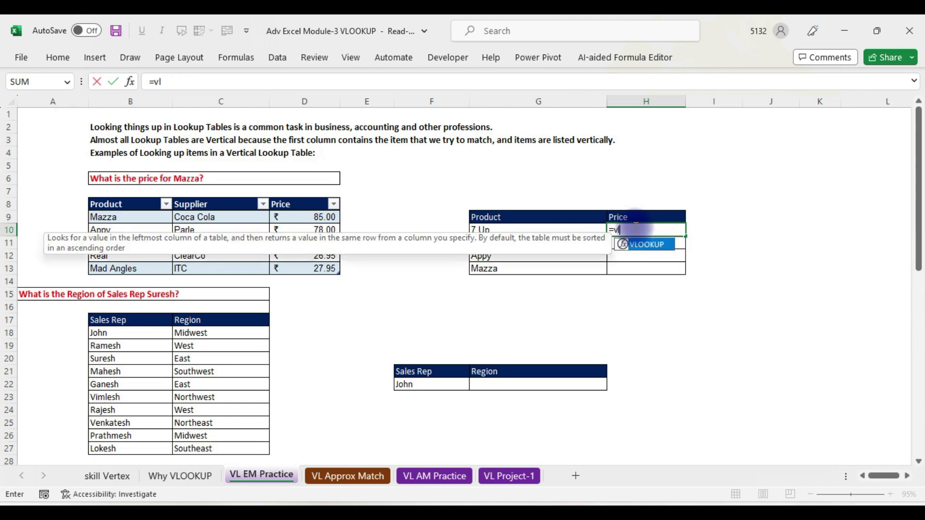
{"action": "key", "text": "Tab"}
{"action": "left_click", "coordinate": [131, 78]}
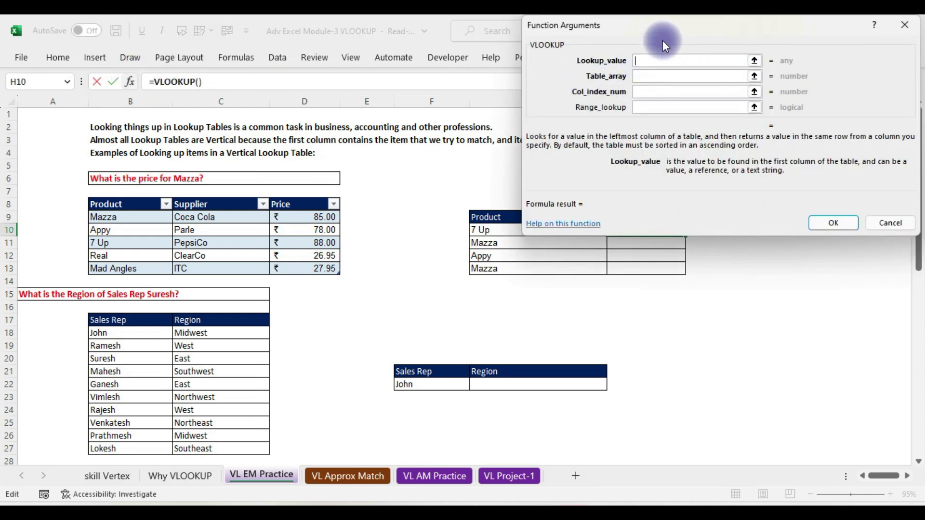
{"action": "left_click_drag", "start_coordinate": [663, 40], "coordinate": [745, 172]}
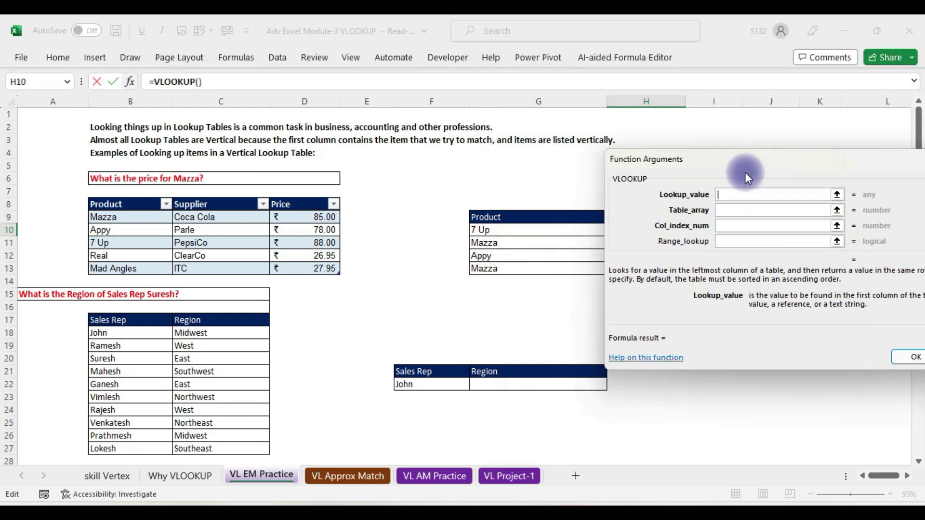
{"action": "left_click", "coordinate": [524, 232]}
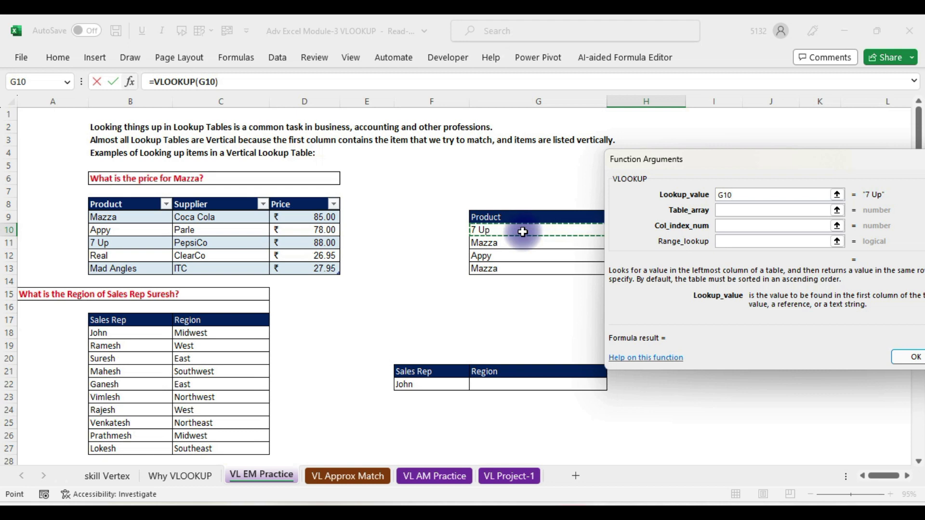
Set the VLOOKUP table array to B8:D13, the column index to 3 and the range lookup to 0
{"action": "left_click", "coordinate": [743, 211]}
{"action": "left_click_drag", "start_coordinate": [130, 205], "coordinate": [323, 269]}
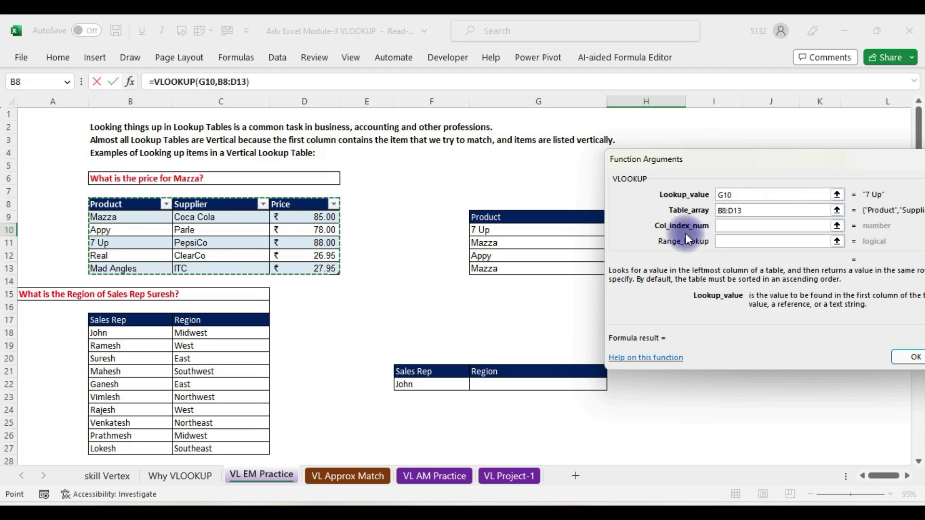
{"action": "left_click", "coordinate": [729, 225]}
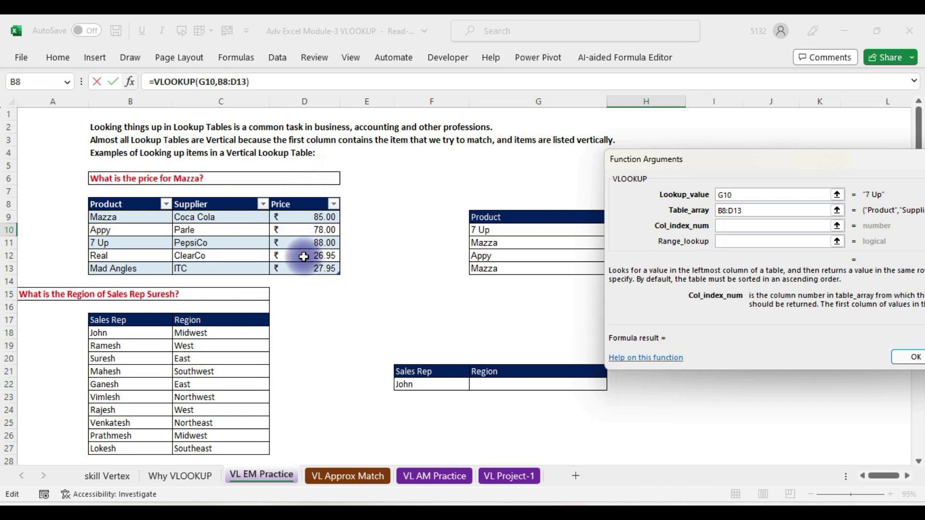
{"action": "type", "text": "3"}
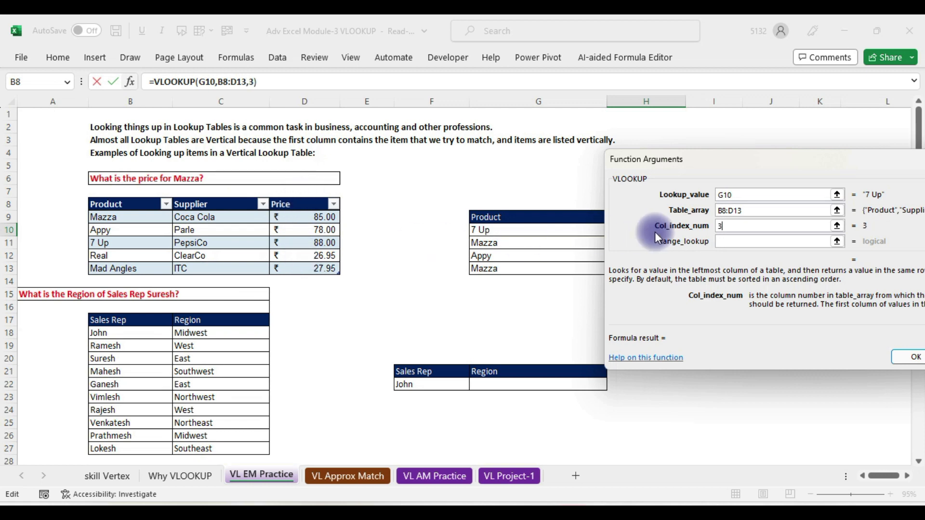
{"action": "left_click", "coordinate": [736, 245]}
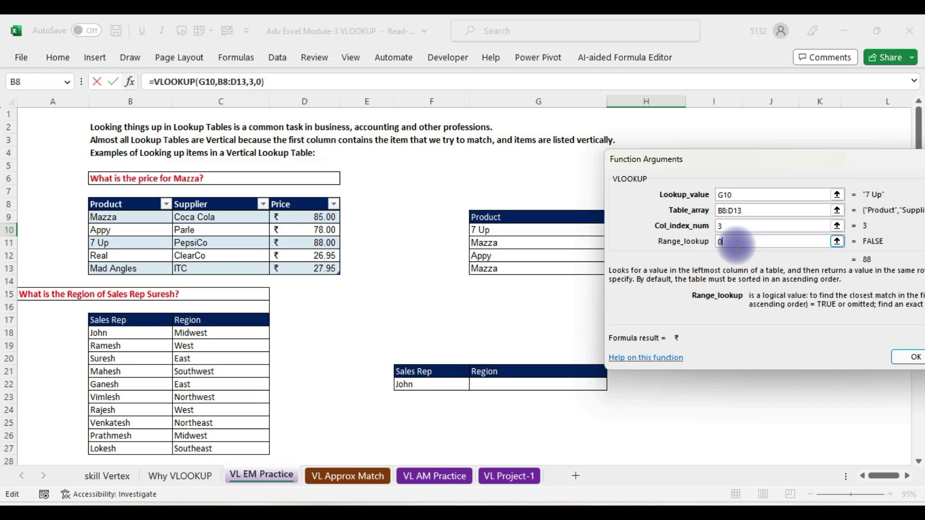
Confirm the VLOOKUP in H10 and fill the formula down the Price column to H13
{"action": "left_click_drag", "start_coordinate": [788, 165], "coordinate": [656, 20]}
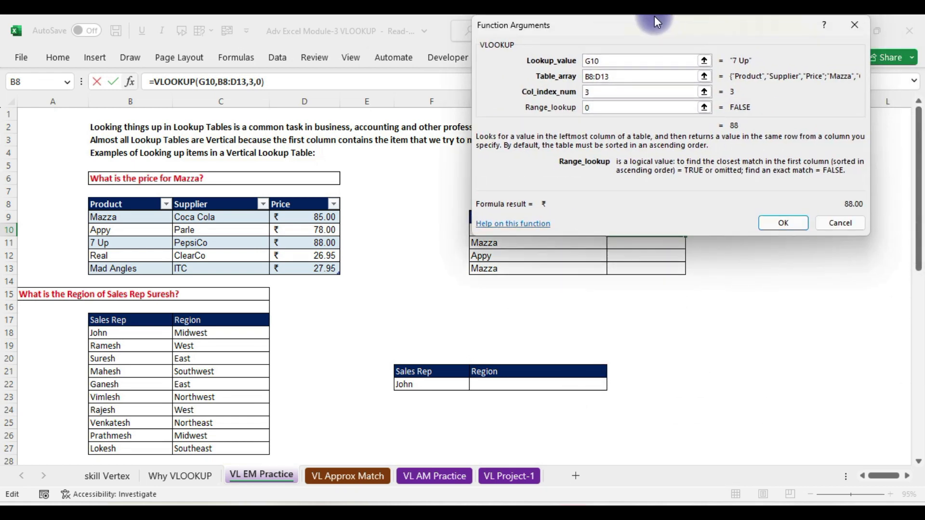
{"action": "left_click_drag", "start_coordinate": [643, 31], "coordinate": [440, 31]}
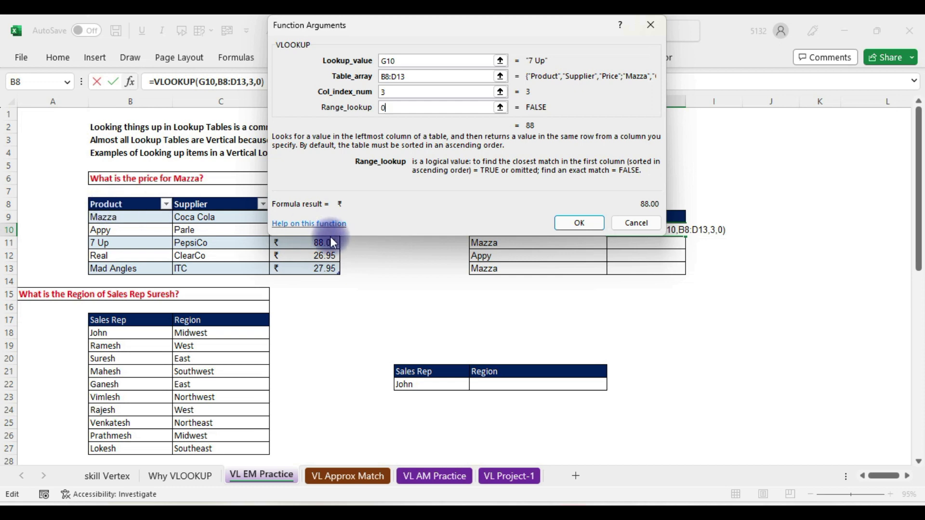
{"action": "left_click", "coordinate": [430, 109]}
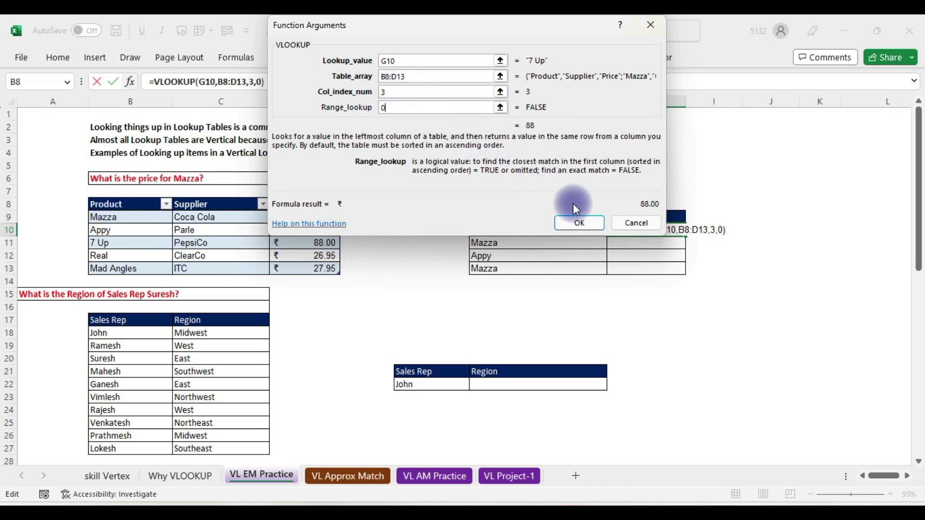
{"action": "left_click", "coordinate": [581, 222]}
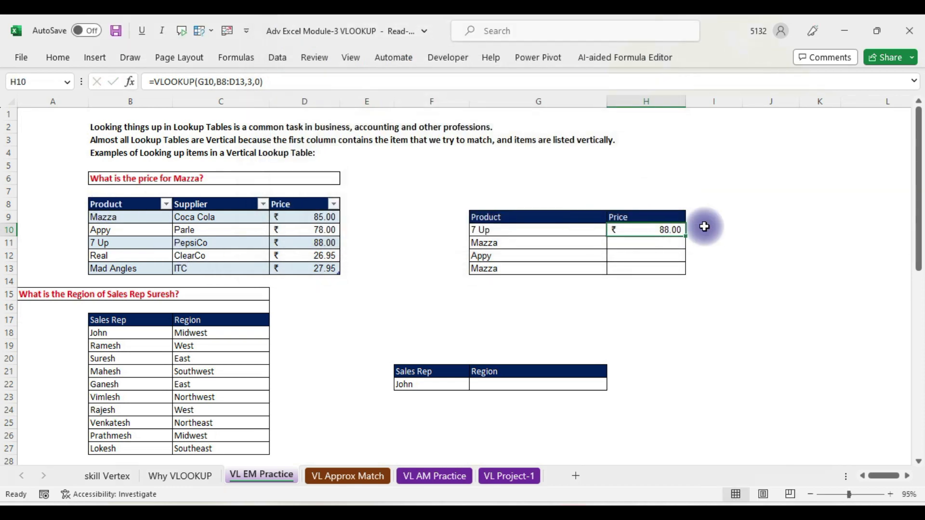
{"action": "double_click", "coordinate": [685, 237]}
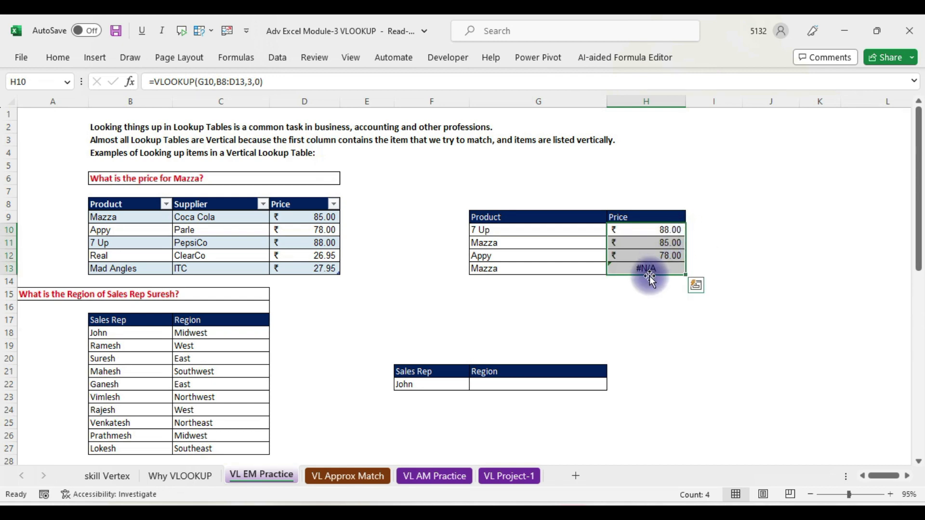
Compare the VLOOKUP formulas for the two Mazza rows, H11 and H13, and inspect the table range used in H13
{"action": "left_click", "coordinate": [671, 266]}
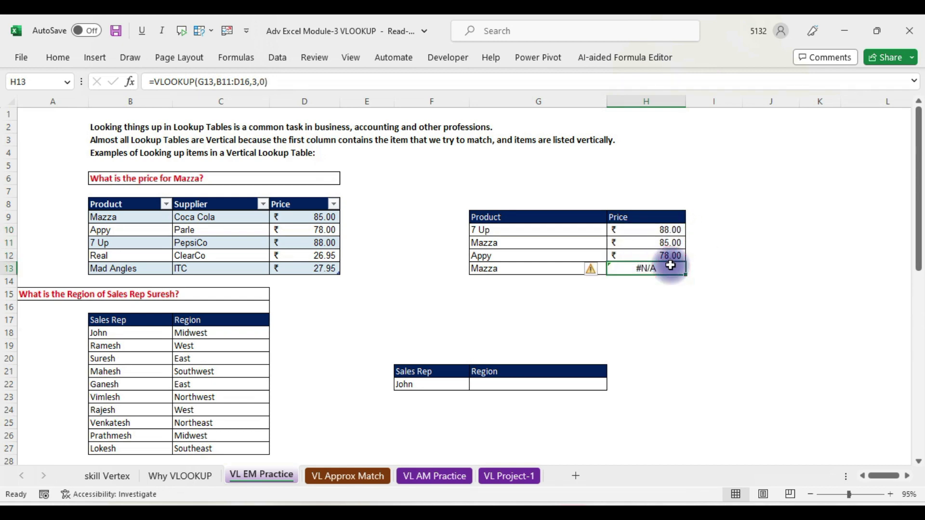
{"action": "left_click", "coordinate": [525, 241]}
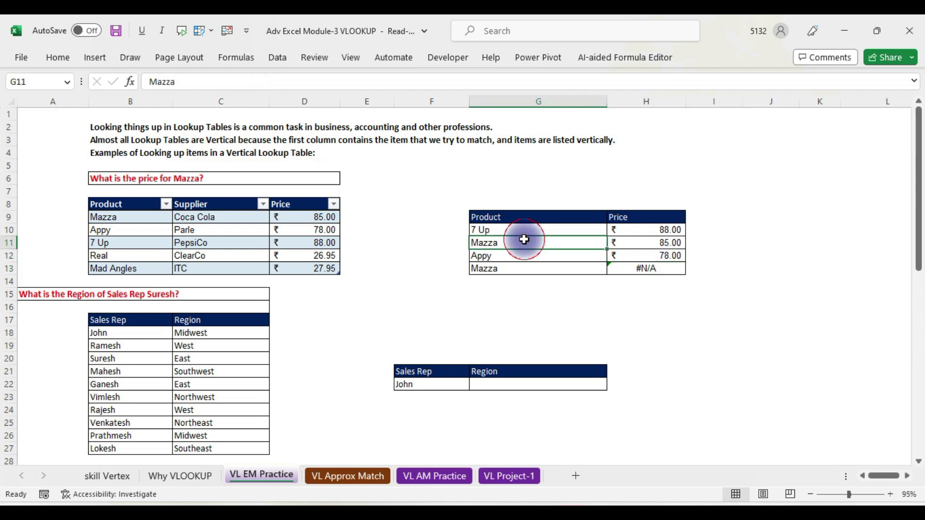
{"action": "left_click", "coordinate": [652, 245]}
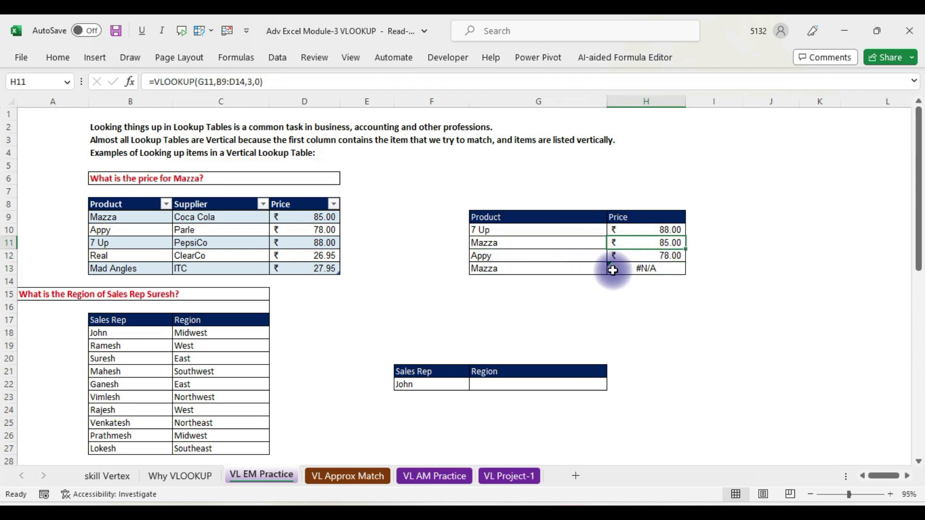
{"action": "left_click", "coordinate": [650, 266]}
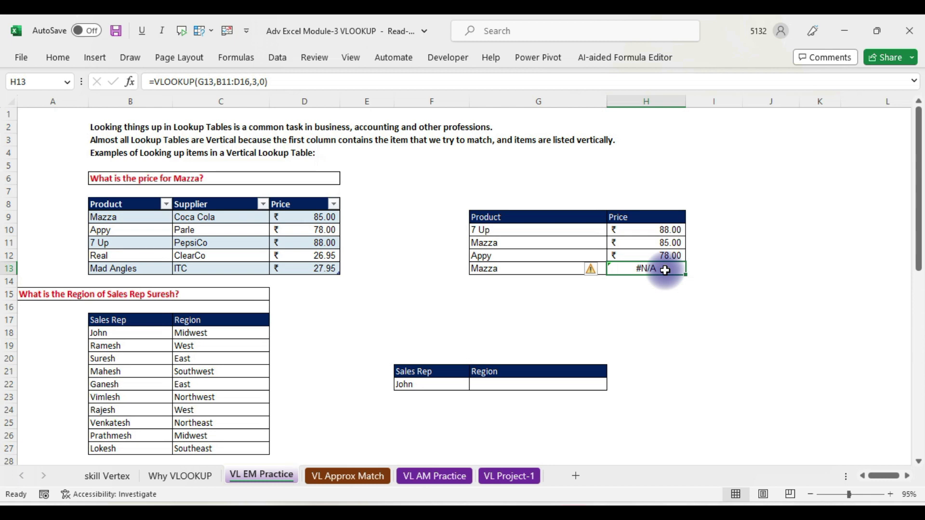
{"action": "double_click", "coordinate": [665, 270]}
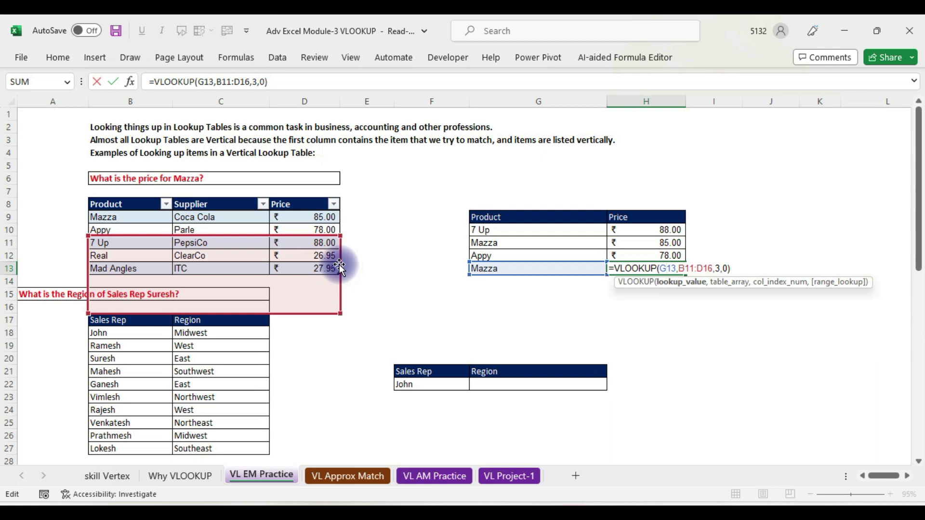
{"action": "left_click_drag", "start_coordinate": [345, 263], "coordinate": [320, 270]}
{"action": "key", "text": "Return"}
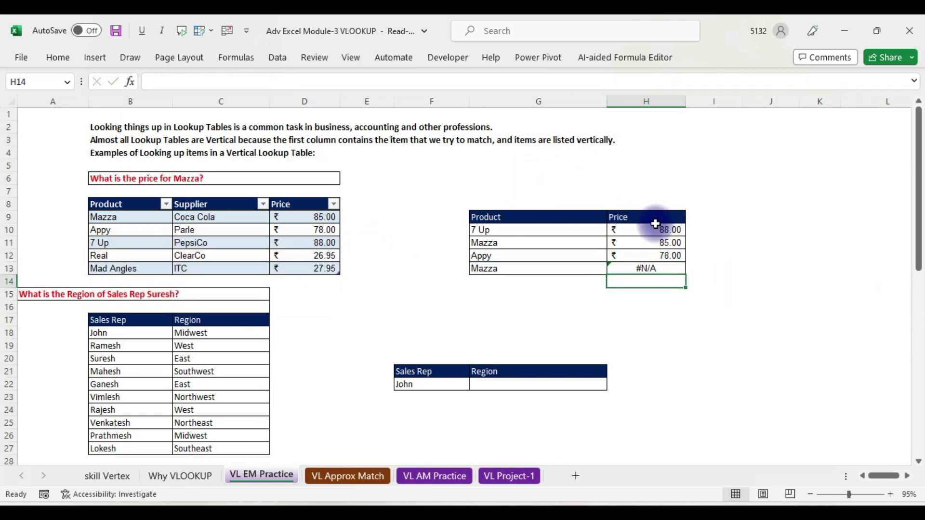
Examine the VLOOKUP formulas in H10 through H13 one by one to trace how the table range changes from row to row
{"action": "double_click", "coordinate": [646, 230]}
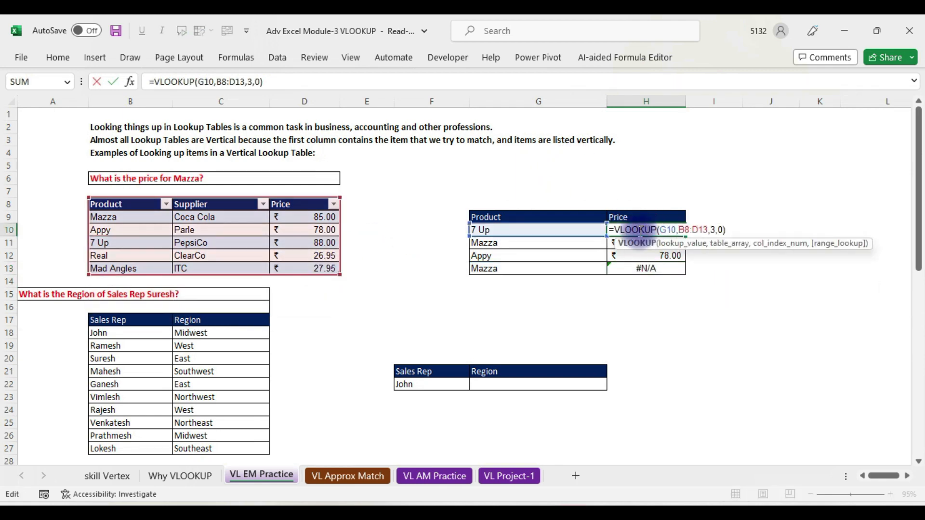
{"action": "key", "text": "Return"}
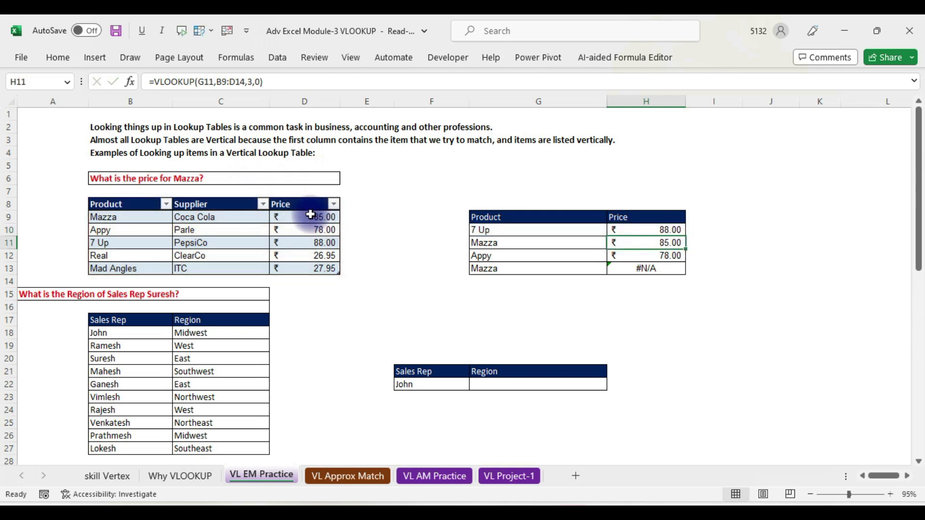
{"action": "double_click", "coordinate": [634, 242]}
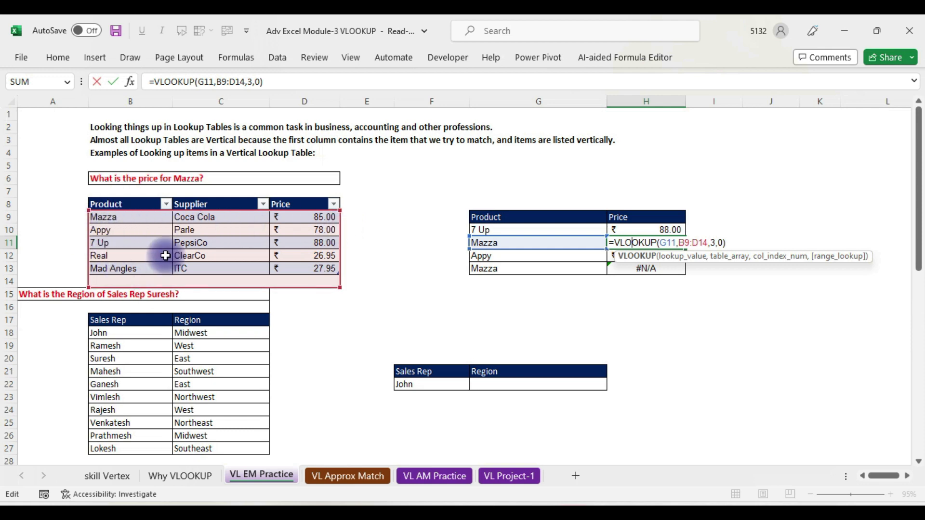
{"action": "key", "text": "Return"}
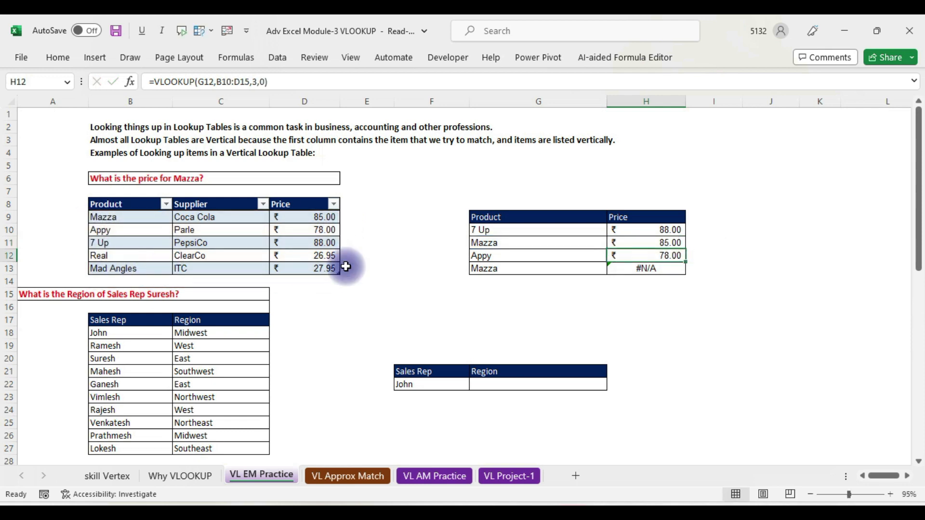
{"action": "double_click", "coordinate": [649, 253]}
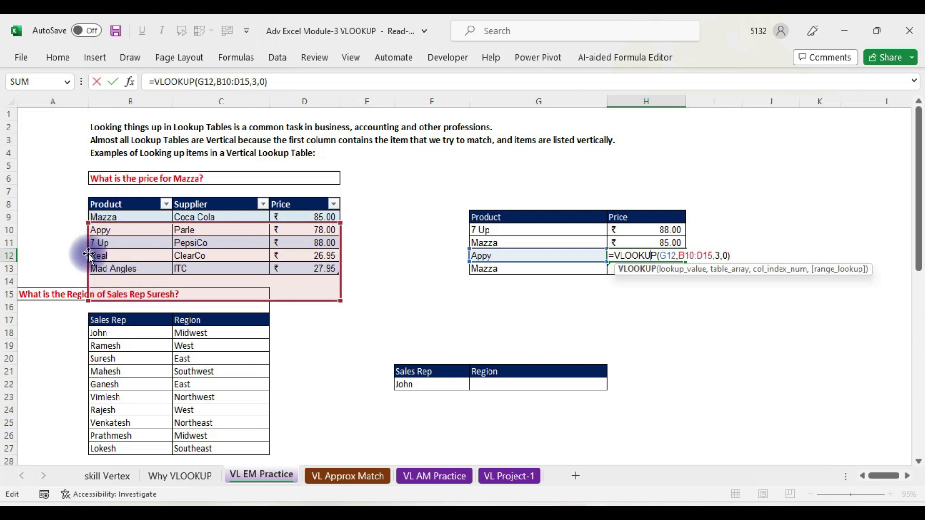
{"action": "key", "text": "Return"}
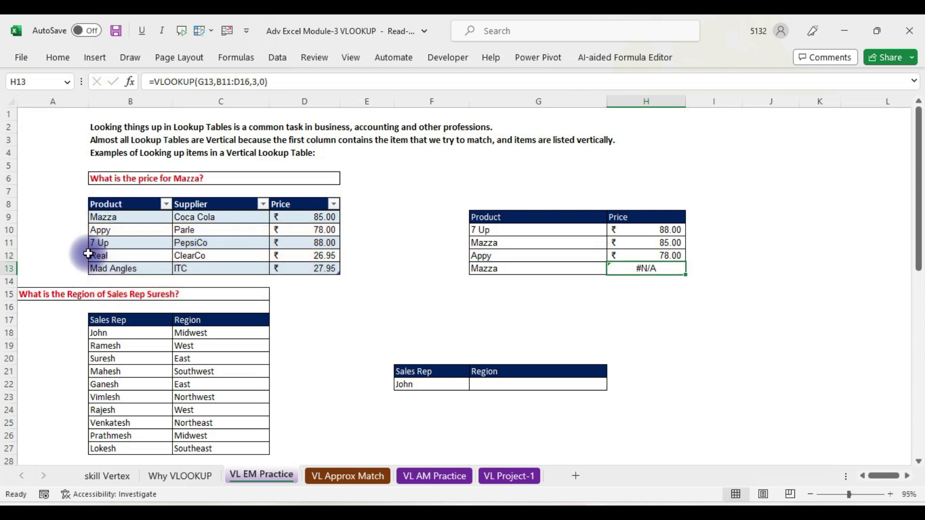
{"action": "double_click", "coordinate": [632, 268]}
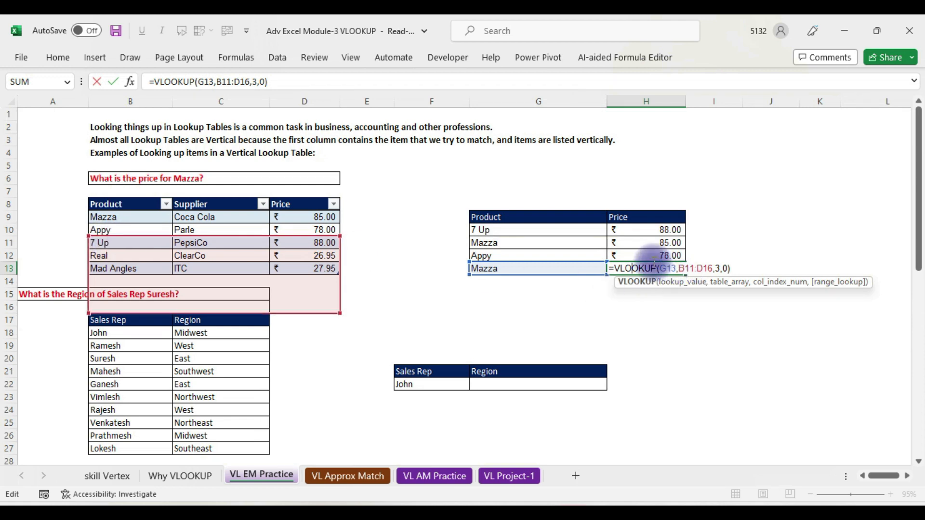
{"action": "key", "text": "Return"}
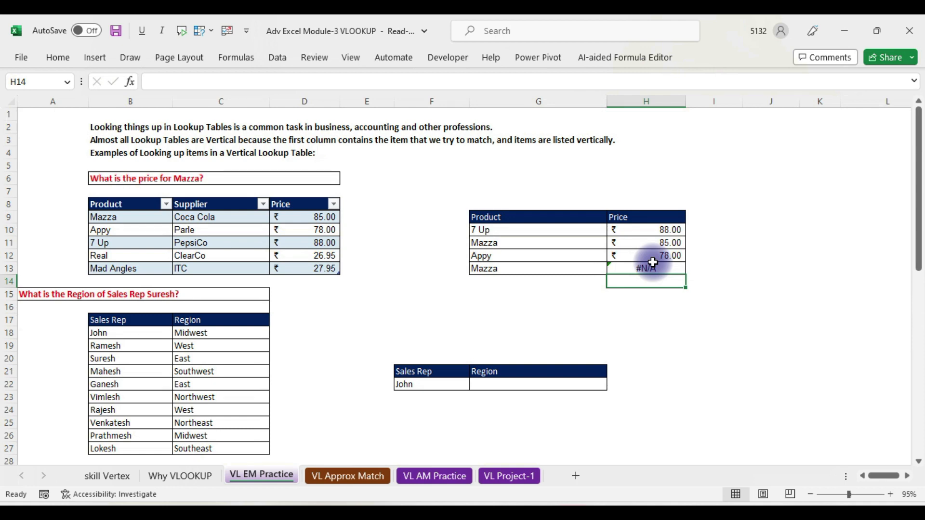
Make the table array in H10's VLOOKUP absolute as $B$8:$D$13 and fill the formula down to H13
{"action": "left_click", "coordinate": [640, 228]}
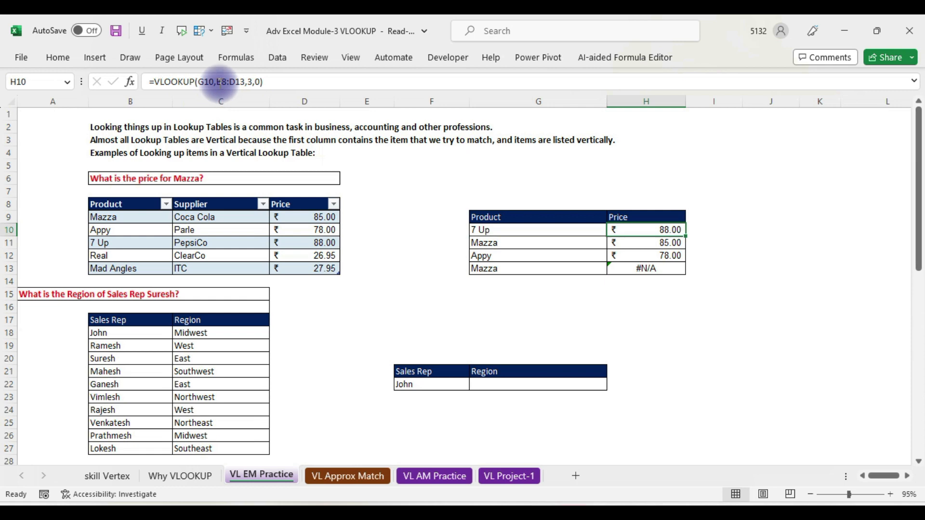
{"action": "left_click", "coordinate": [131, 81]}
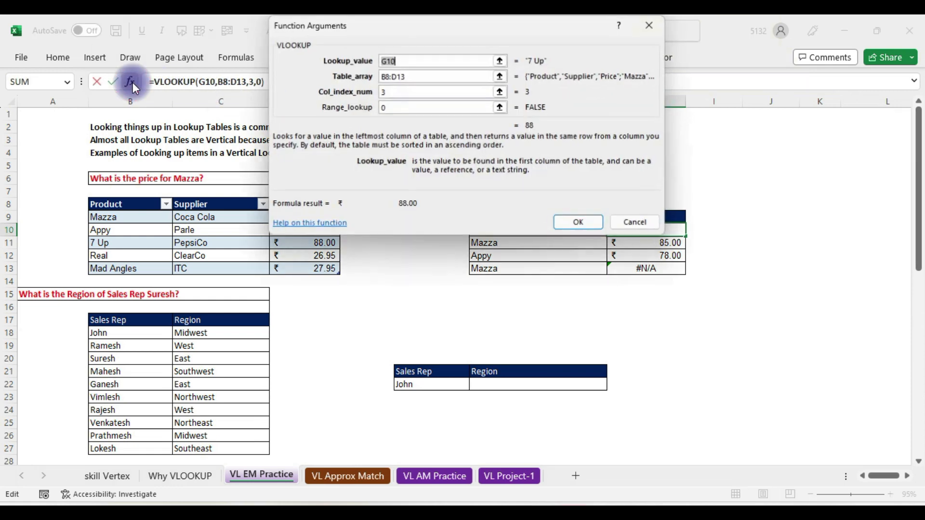
{"action": "left_click", "coordinate": [376, 76]}
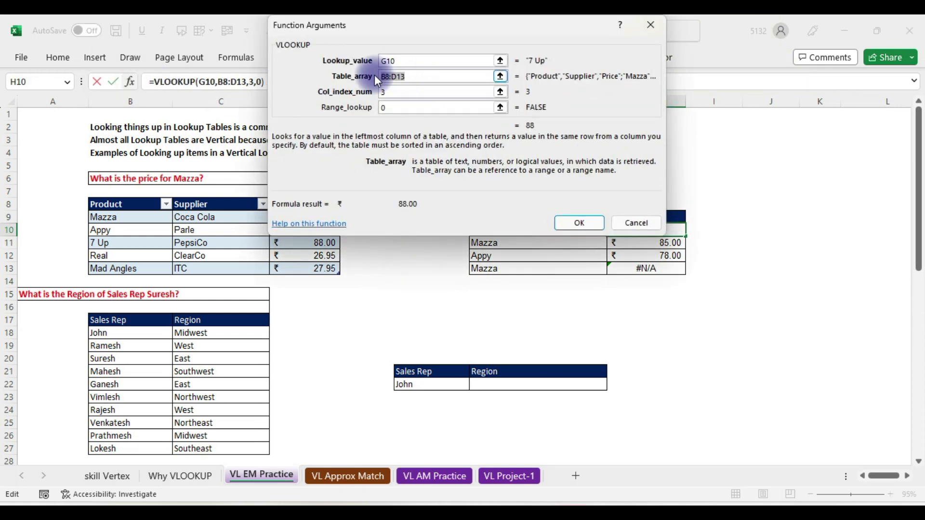
{"action": "key", "text": "F4"}
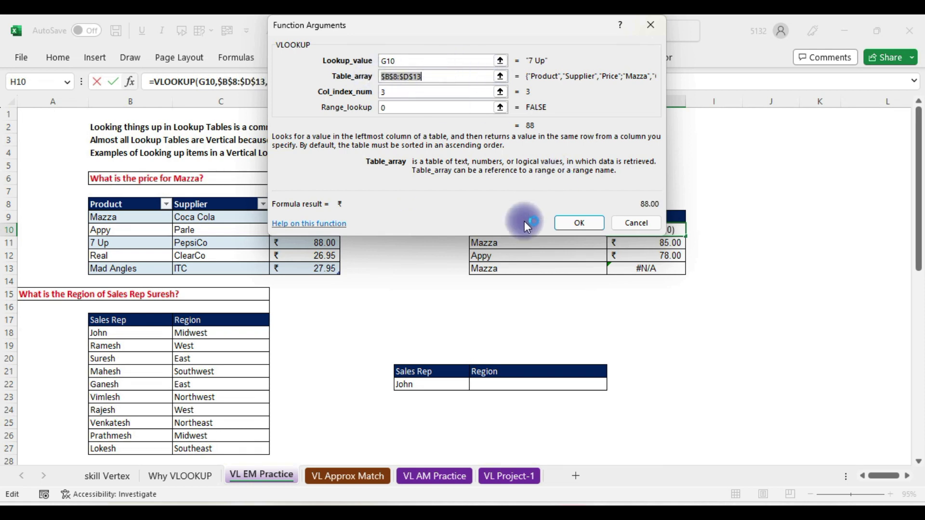
{"action": "left_click", "coordinate": [599, 223]}
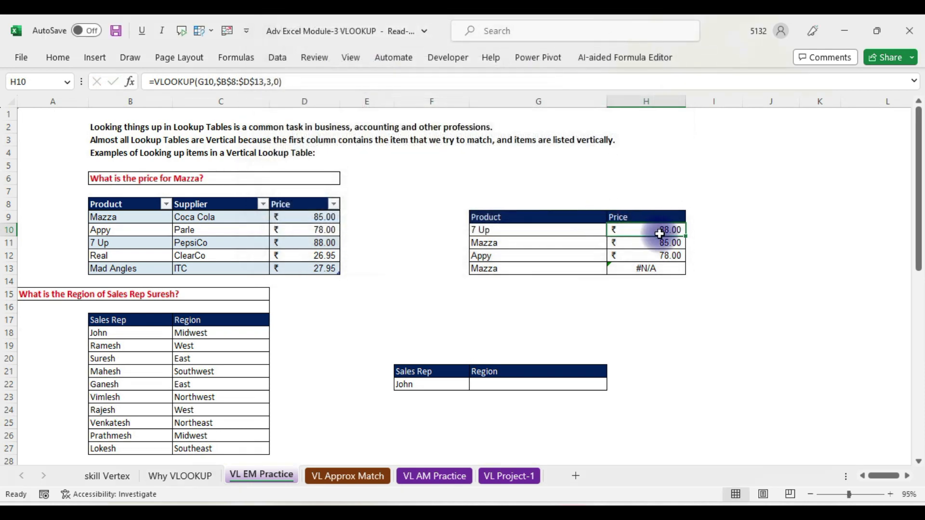
{"action": "double_click", "coordinate": [685, 236]}
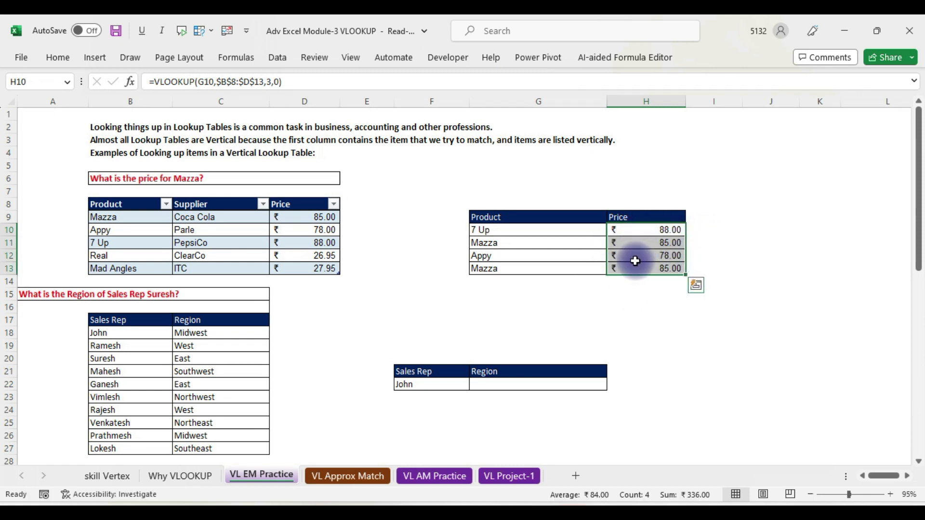
Check the highlighted table range in each of the copied VLOOKUP formulas from H10 to H13 against the product table
{"action": "double_click", "coordinate": [649, 230]}
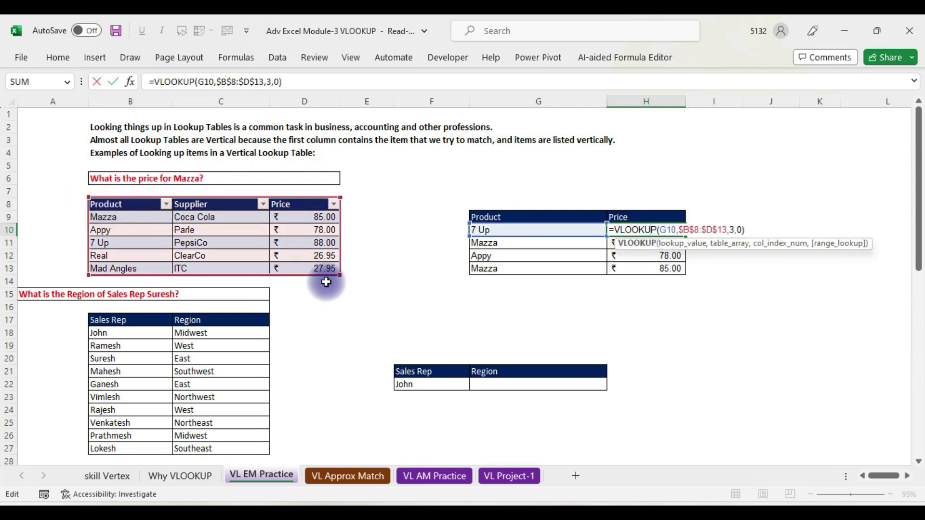
{"action": "key", "text": "Return"}
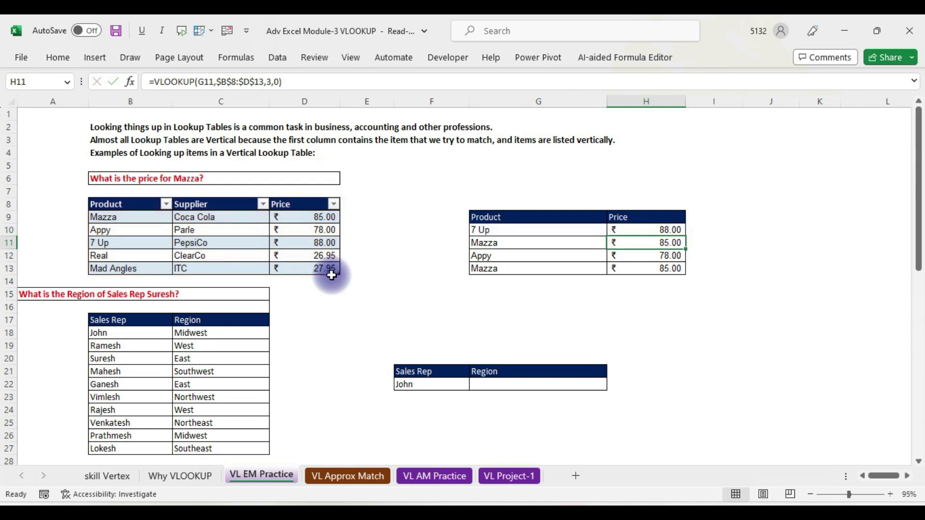
{"action": "double_click", "coordinate": [655, 240]}
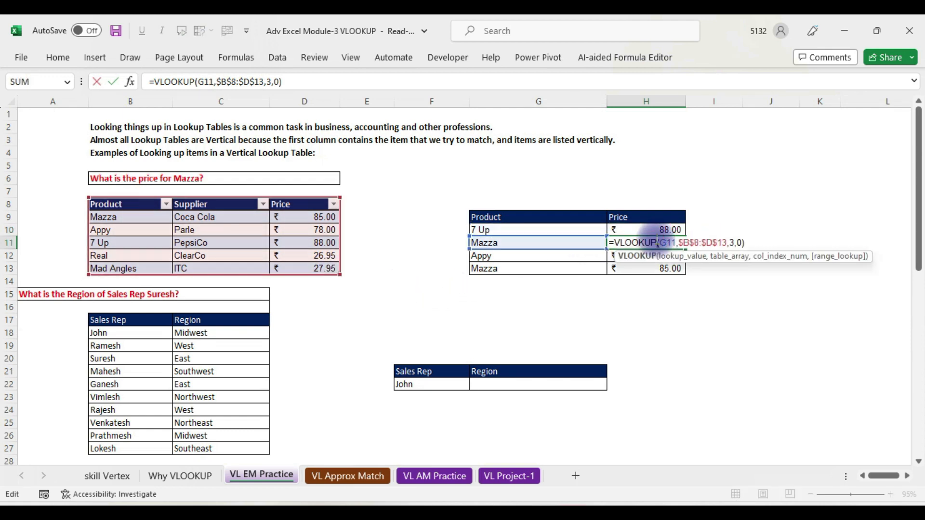
{"action": "key", "text": "Return"}
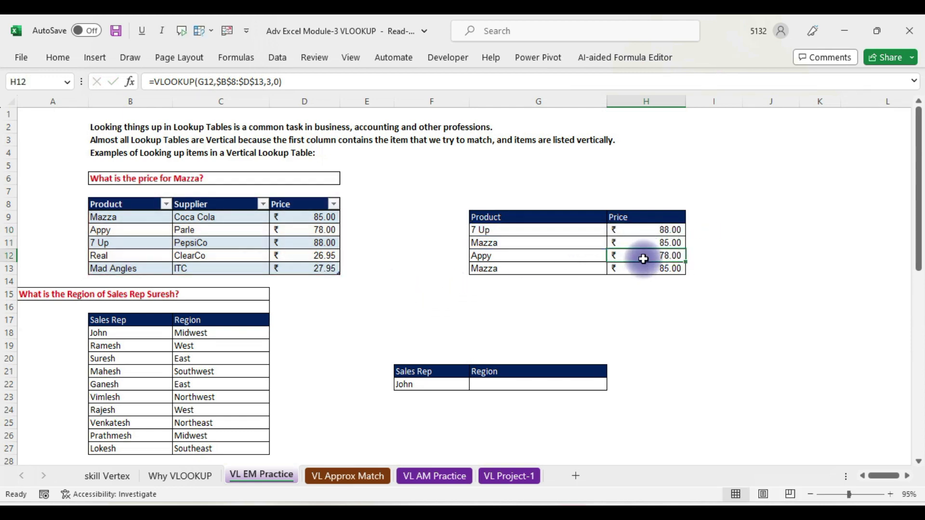
{"action": "double_click", "coordinate": [643, 258]}
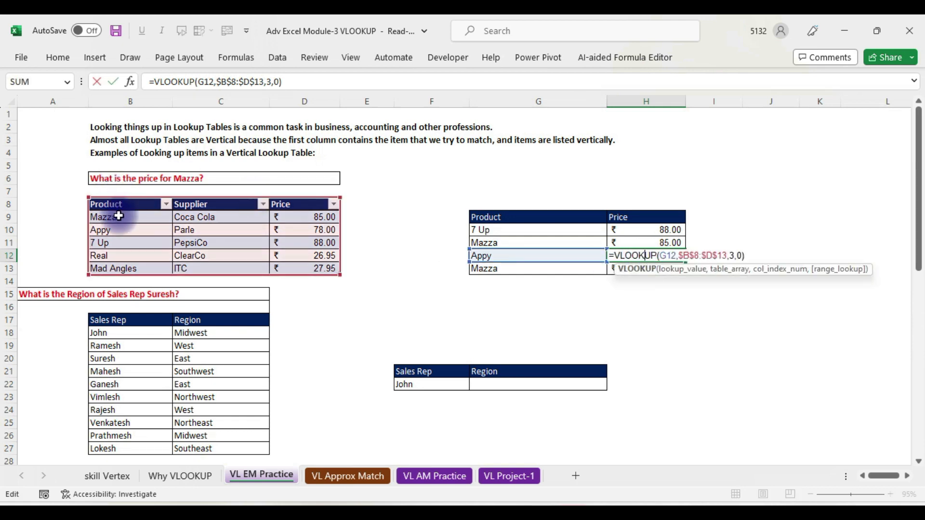
{"action": "key", "text": "Return"}
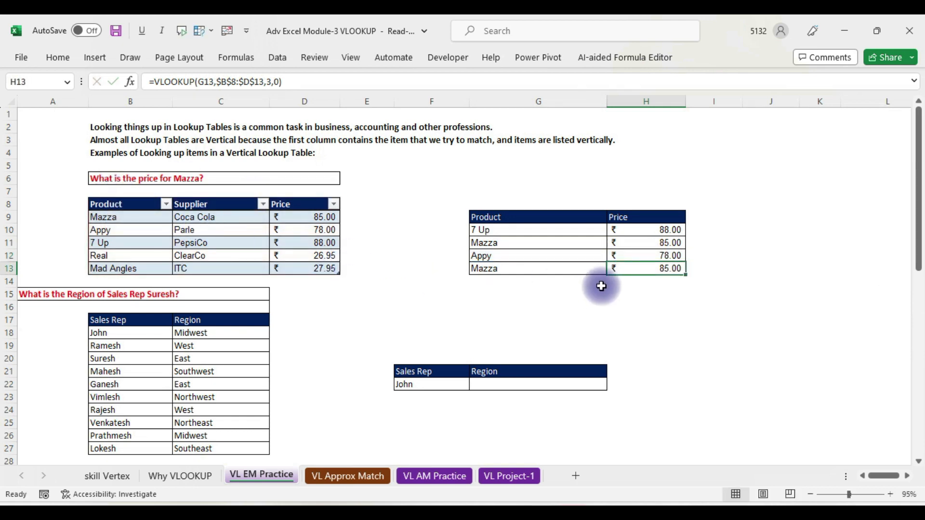
{"action": "double_click", "coordinate": [653, 268]}
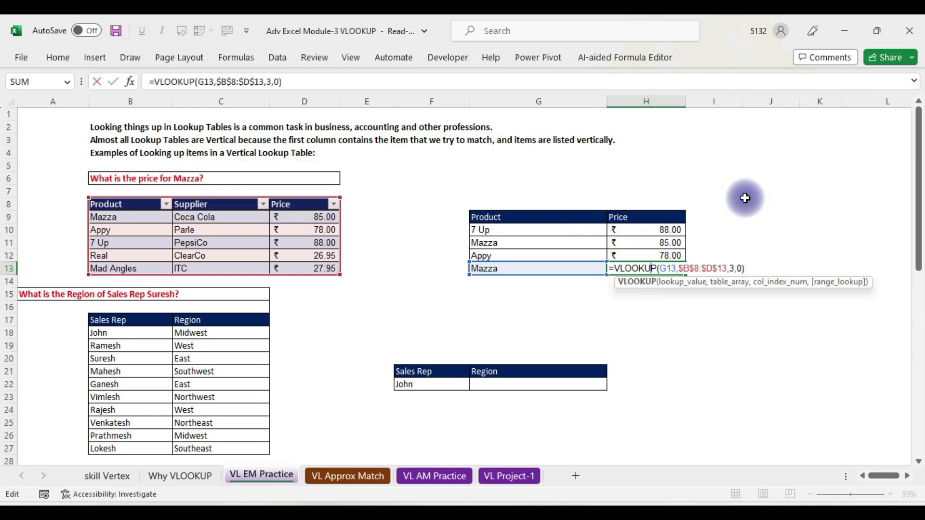
{"action": "key", "text": "Return"}
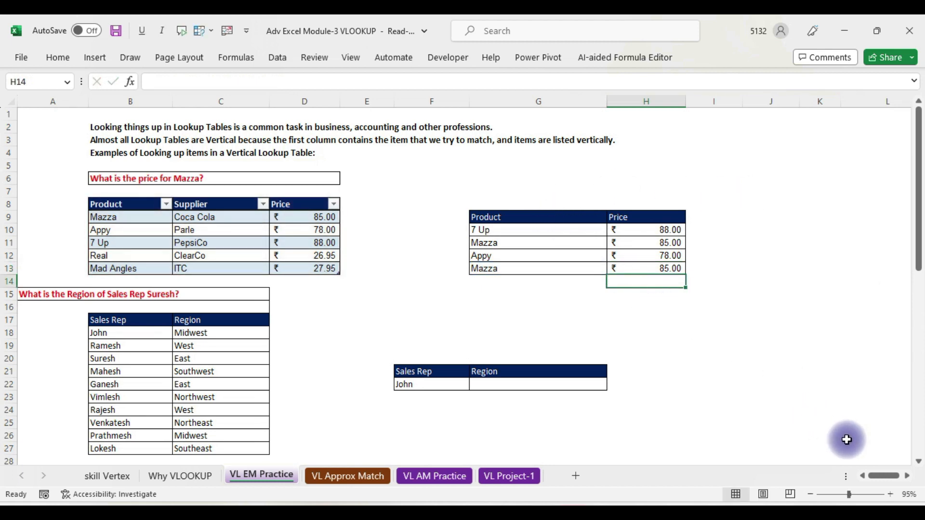
Start a VLOOKUP in G22 through the function arguments dialog and set its lookup value to F22
{"action": "left_click", "coordinate": [854, 487]}
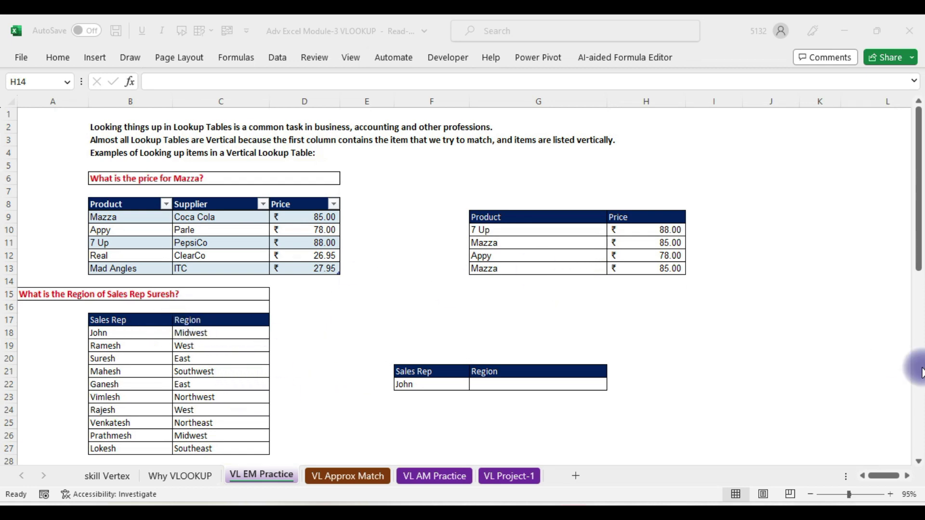
{"action": "left_click", "coordinate": [917, 206]}
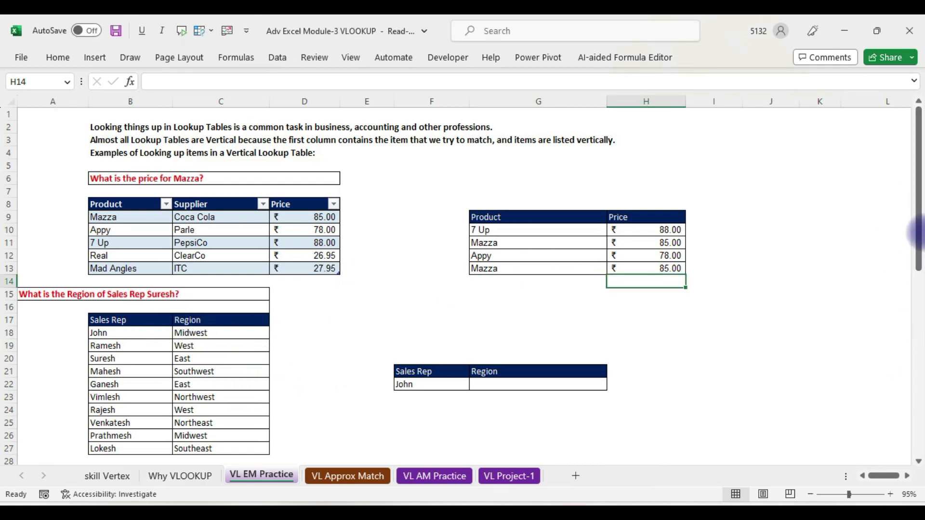
{"action": "left_click_drag", "start_coordinate": [918, 206], "coordinate": [919, 272]}
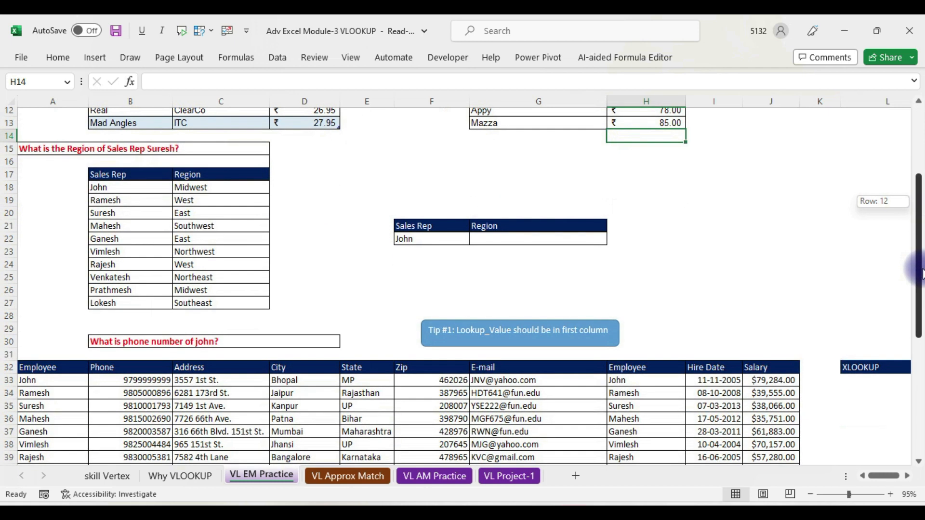
{"action": "left_click", "coordinate": [418, 241]}
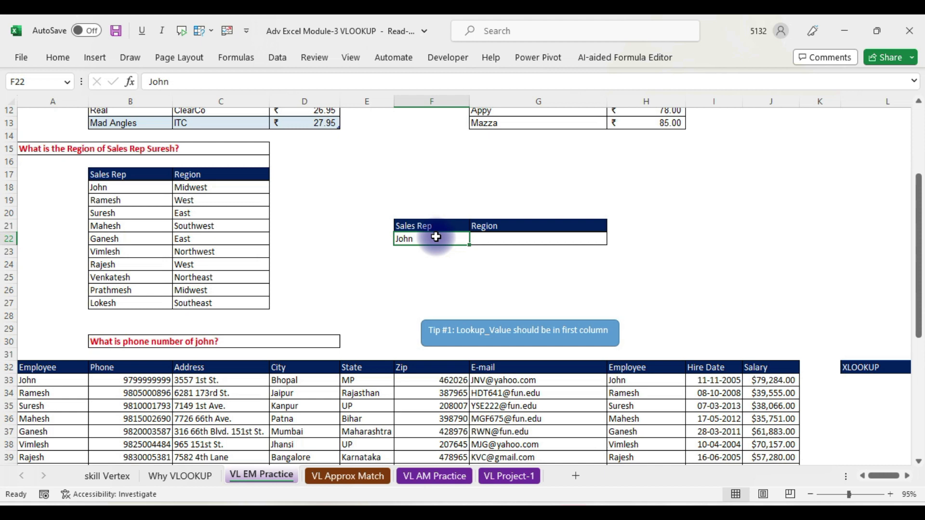
{"action": "left_click", "coordinate": [553, 241]}
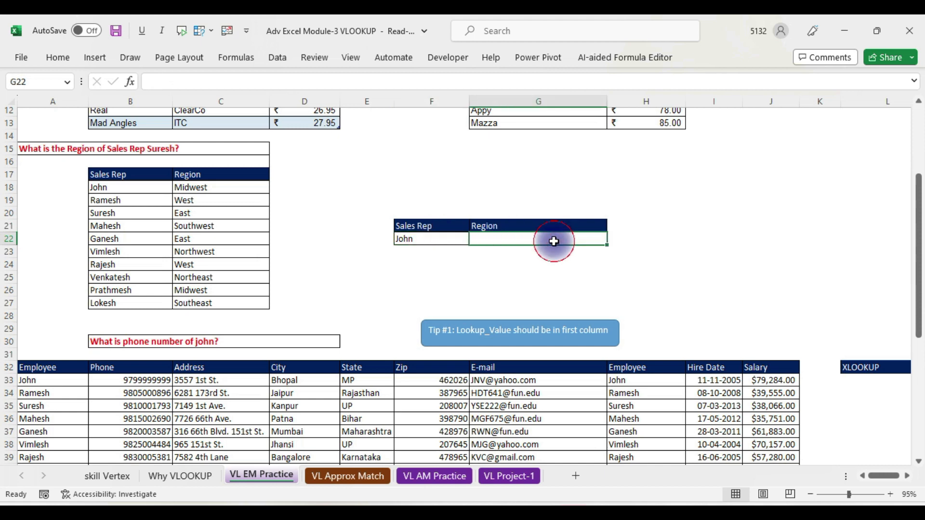
{"action": "type", "text": "=vl"}
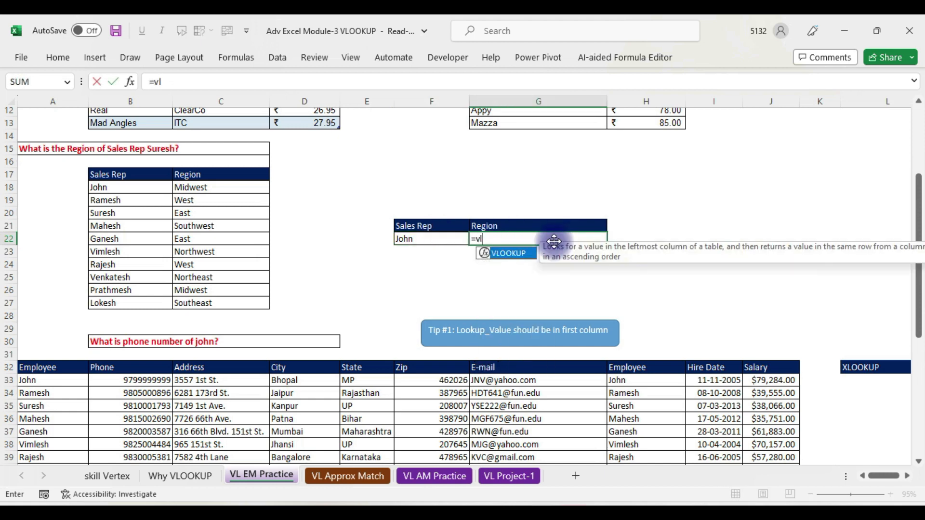
{"action": "key", "text": "Tab"}
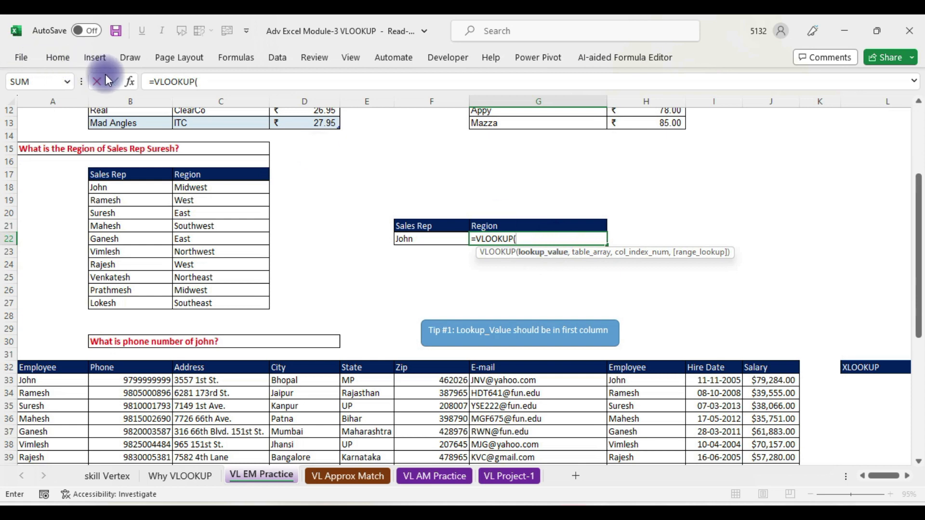
{"action": "left_click", "coordinate": [130, 82]}
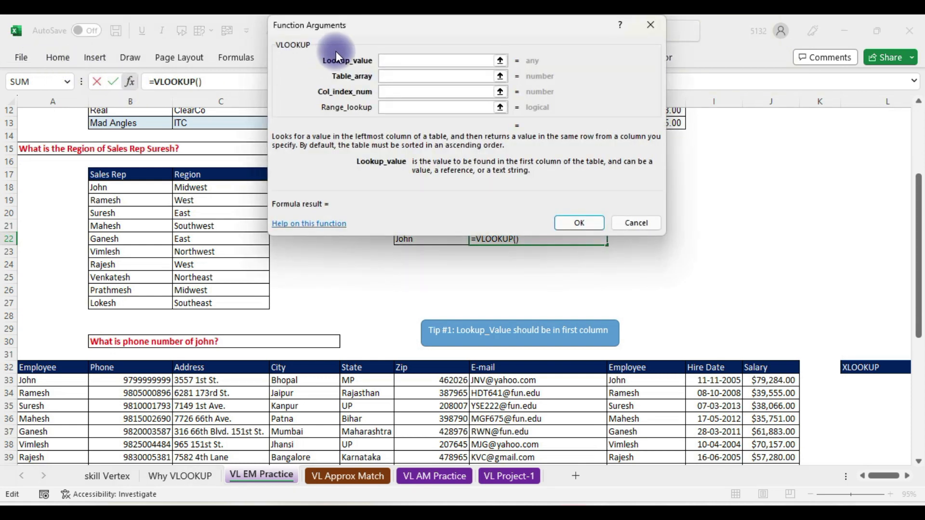
{"action": "left_click_drag", "start_coordinate": [380, 33], "coordinate": [716, 32]}
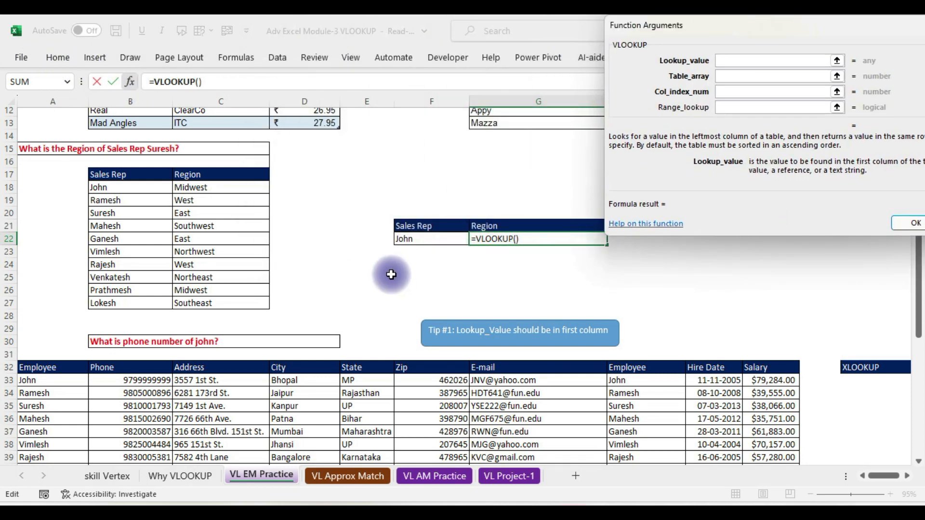
{"action": "left_click", "coordinate": [420, 240]}
Set the table array to the whole Sales Rep and Region table as the absolute range $B$17:$C$27
{"action": "left_click", "coordinate": [728, 77]}
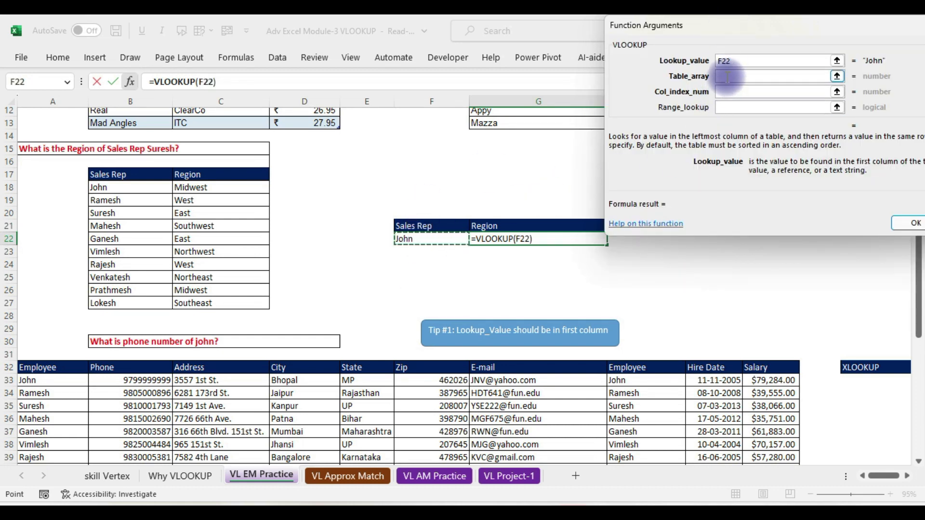
{"action": "left_click", "coordinate": [135, 174]}
{"action": "key", "text": "ctrl+shift+Right"}
{"action": "key", "text": "ctrl+shift+Down"}
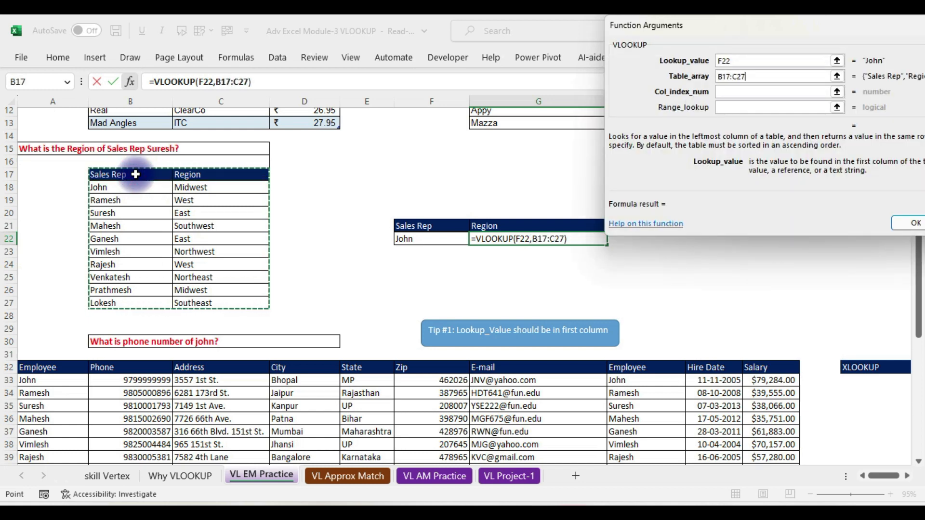
{"action": "key", "text": "F4"}
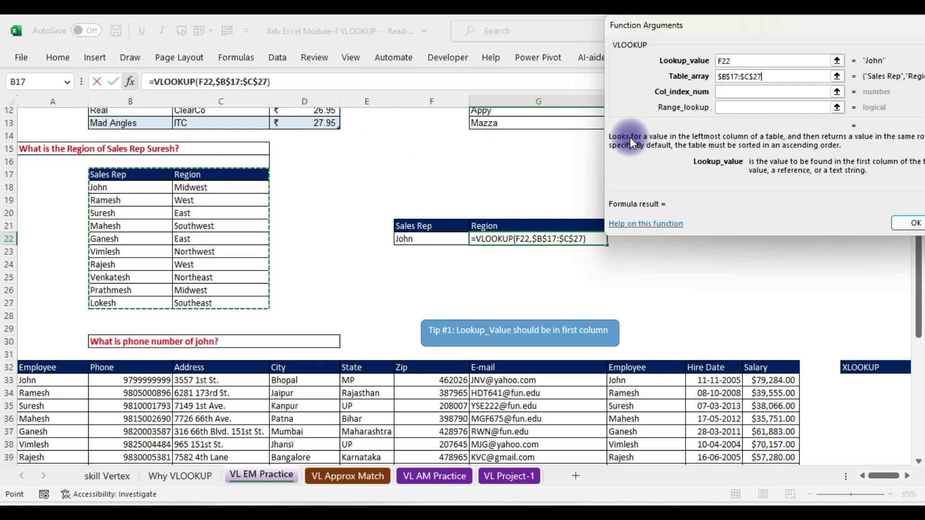
Complete the G22 VLOOKUP with column index 2 and range lookup 0 for an exact match
{"action": "left_click", "coordinate": [729, 96]}
{"action": "type", "text": "2"}
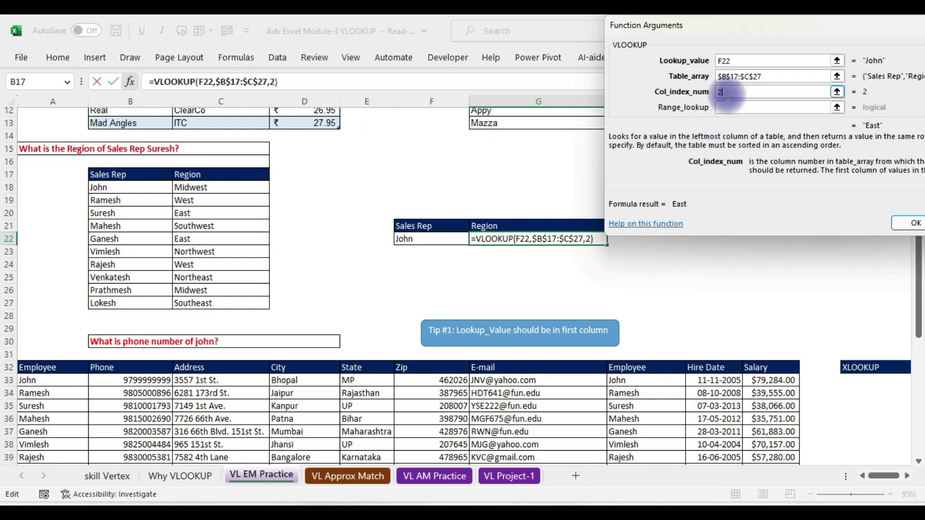
{"action": "left_click", "coordinate": [723, 108]}
{"action": "left_click", "coordinate": [723, 108]}
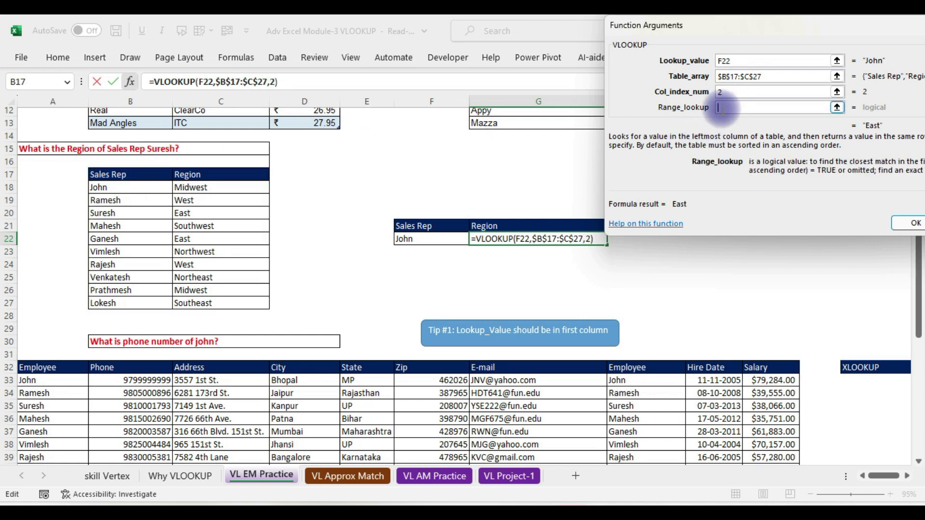
{"action": "type", "text": "0"}
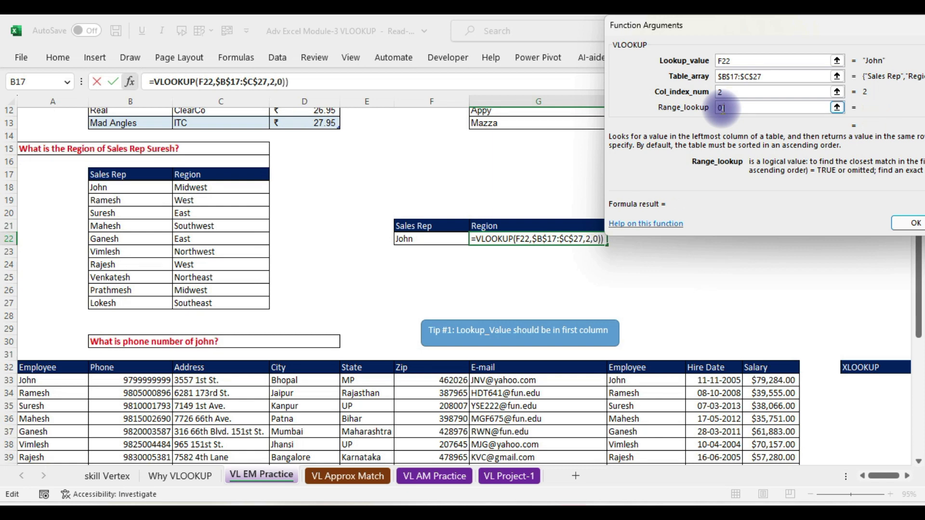
{"action": "type", "text": ")"}
{"action": "key", "text": "BackSpace"}
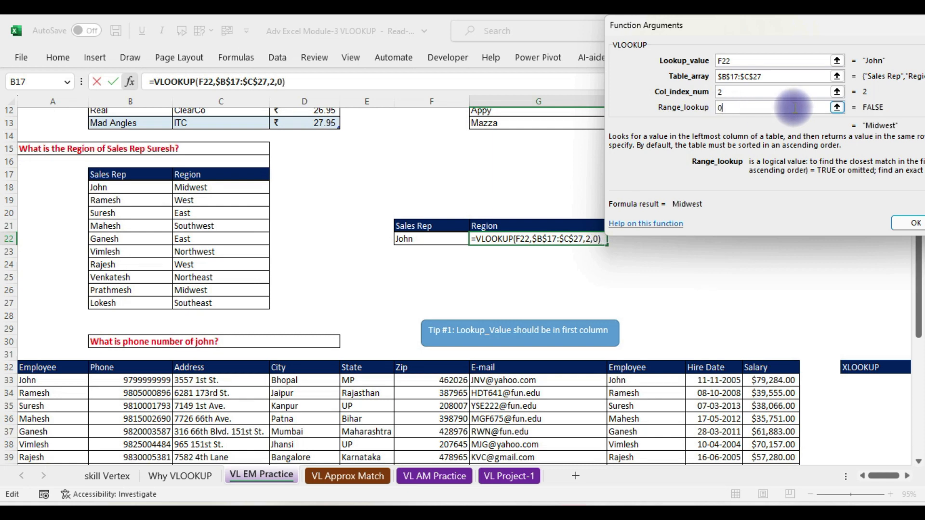
{"action": "left_click", "coordinate": [911, 224]}
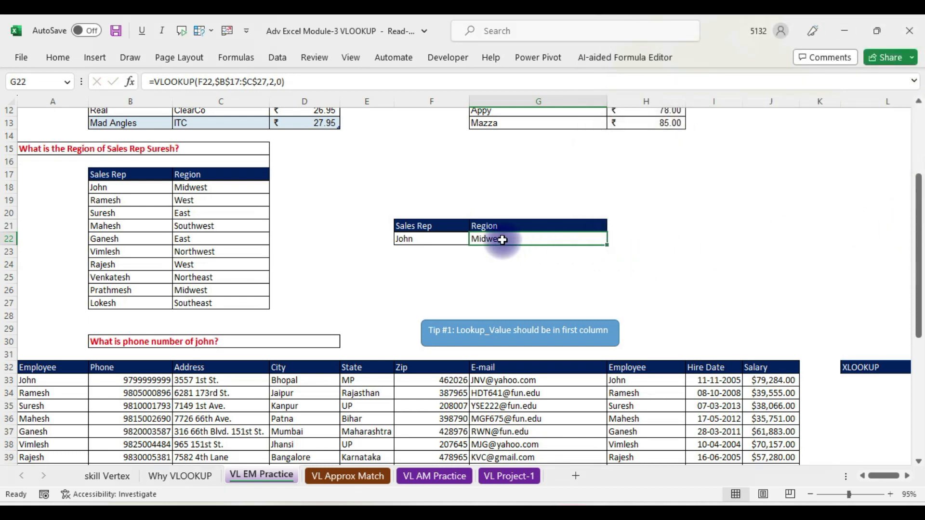
Replace the sales rep in F22 with the second name listed in the Sales Rep table to test the lookup
{"action": "left_click", "coordinate": [423, 241]}
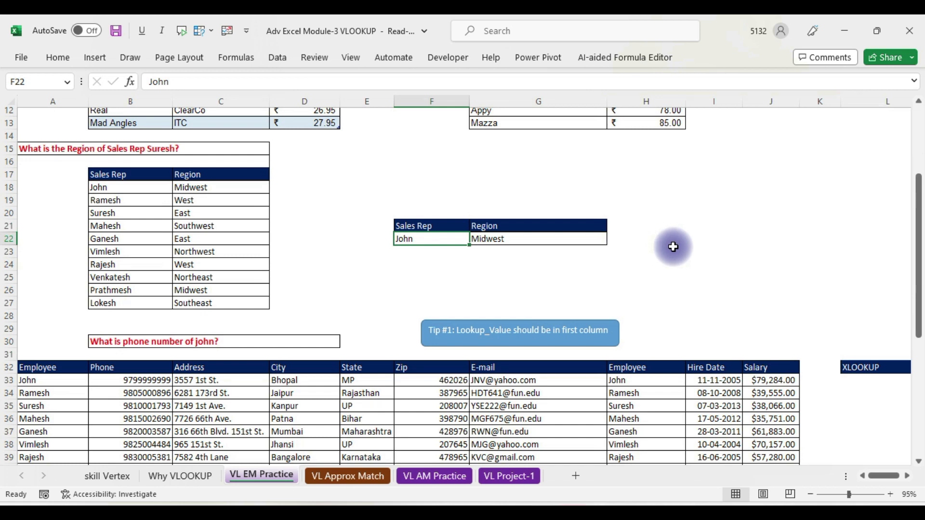
{"action": "type", "text": "Ramesh"}
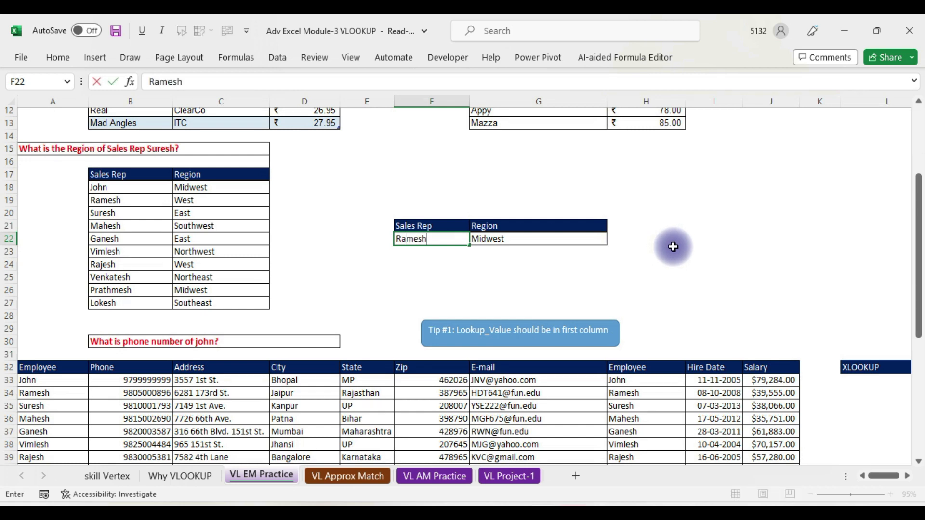
{"action": "key", "text": "Return"}
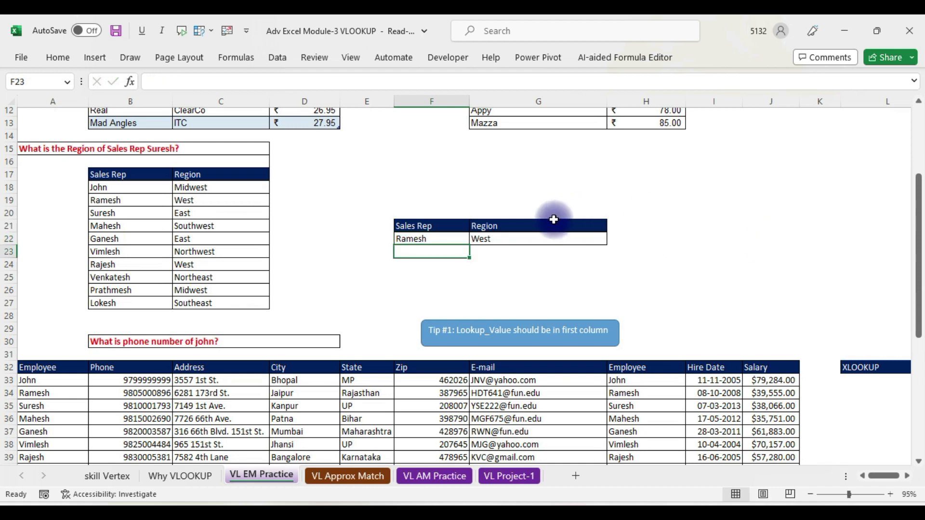
{"action": "left_click", "coordinate": [435, 239]}
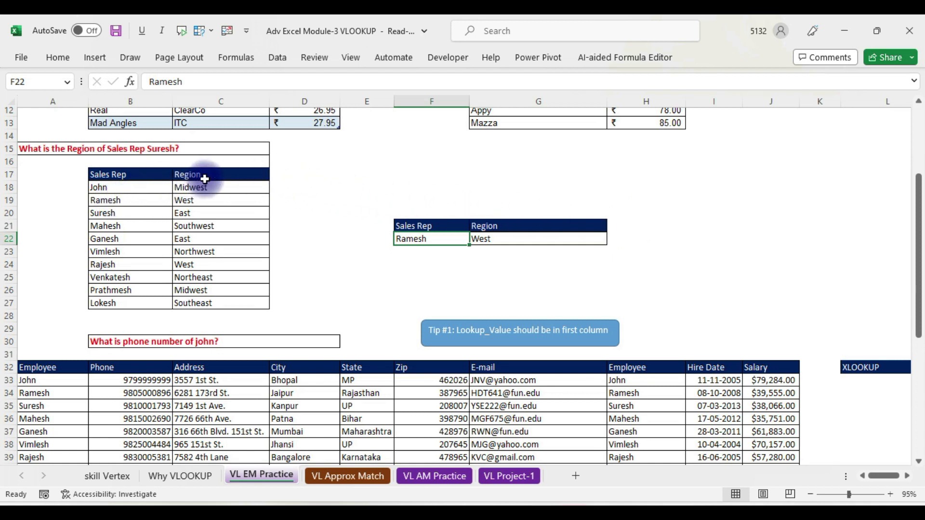
Add a City heading in D17 and apply the Region heading's formatting to it with Format Painter
{"action": "left_click", "coordinate": [292, 174]}
{"action": "type", "text": "C"}
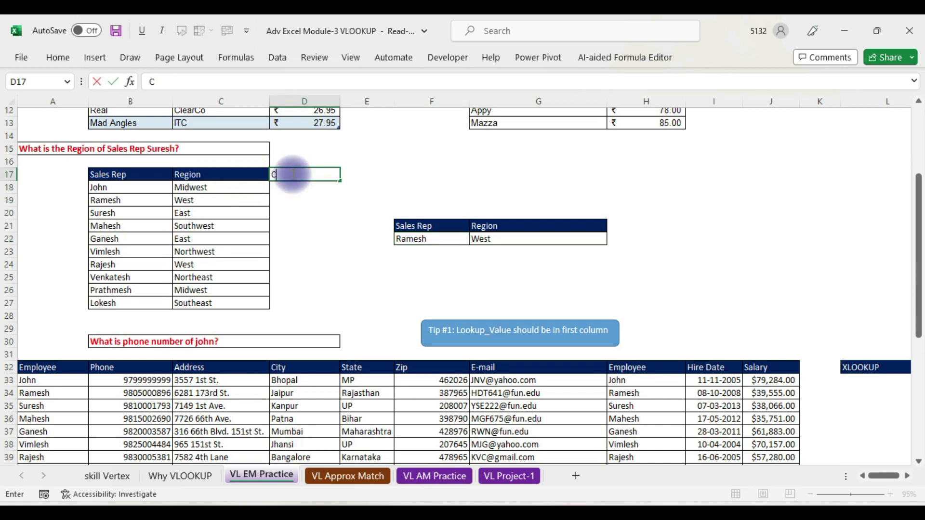
{"action": "type", "text": "ity"}
{"action": "key", "text": "Return"}
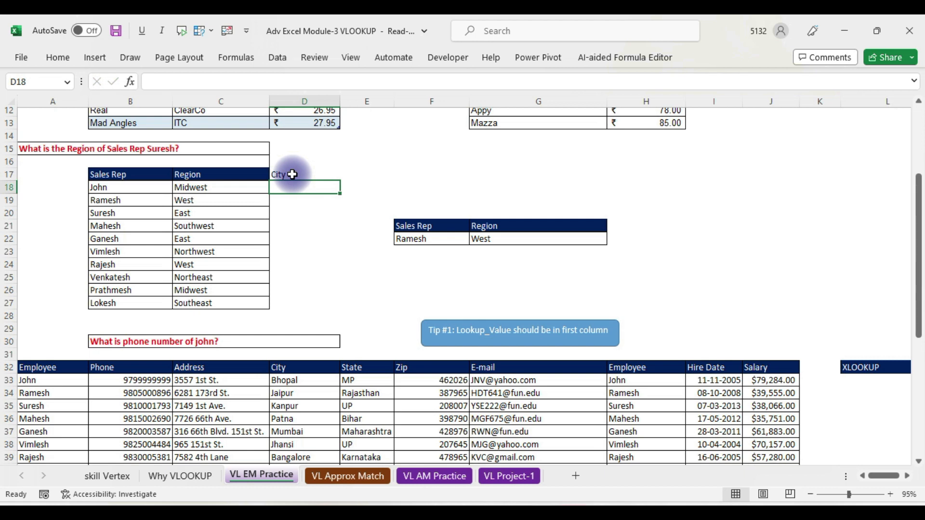
{"action": "left_click", "coordinate": [248, 174]}
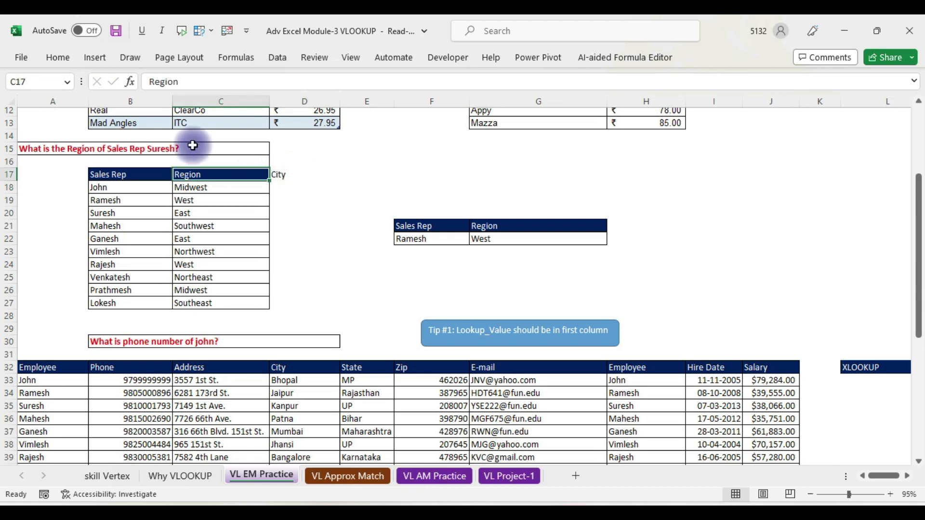
{"action": "left_click", "coordinate": [58, 58]}
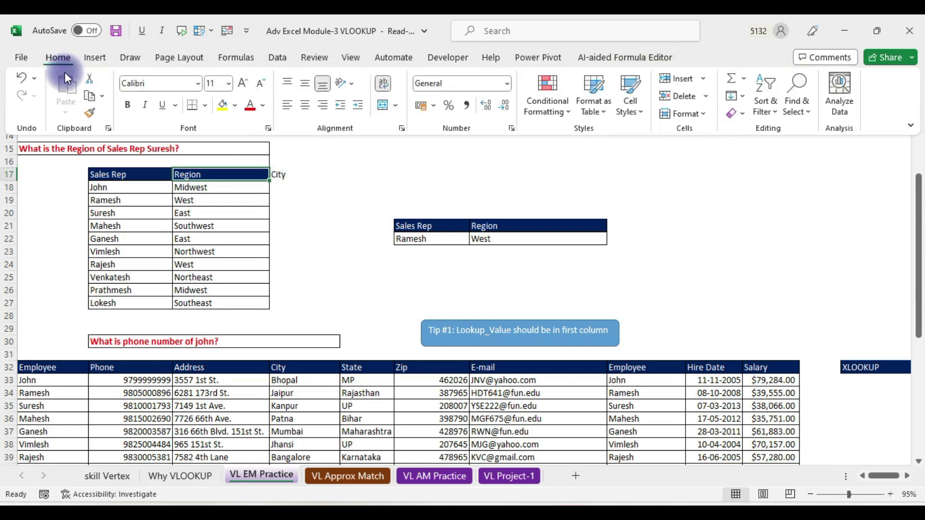
{"action": "left_click", "coordinate": [88, 115]}
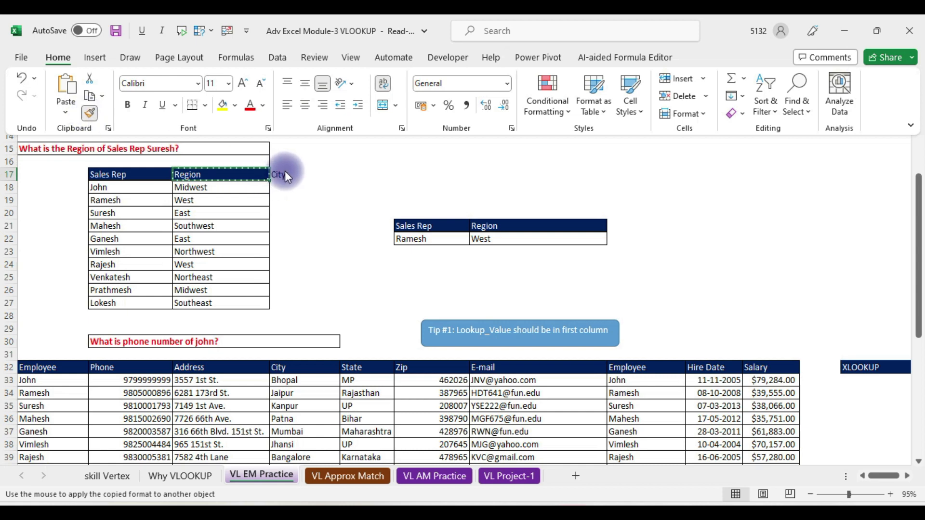
{"action": "left_click", "coordinate": [281, 175]}
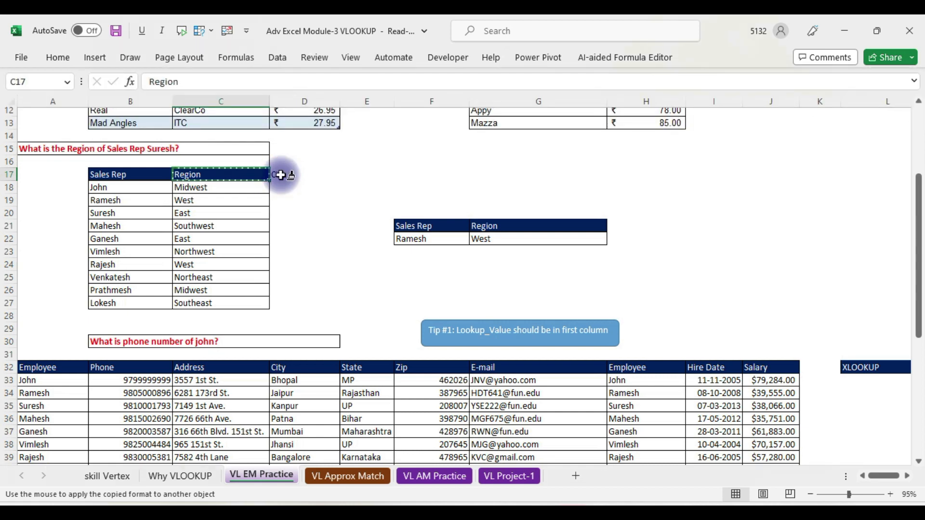
{"action": "left_click", "coordinate": [281, 174]}
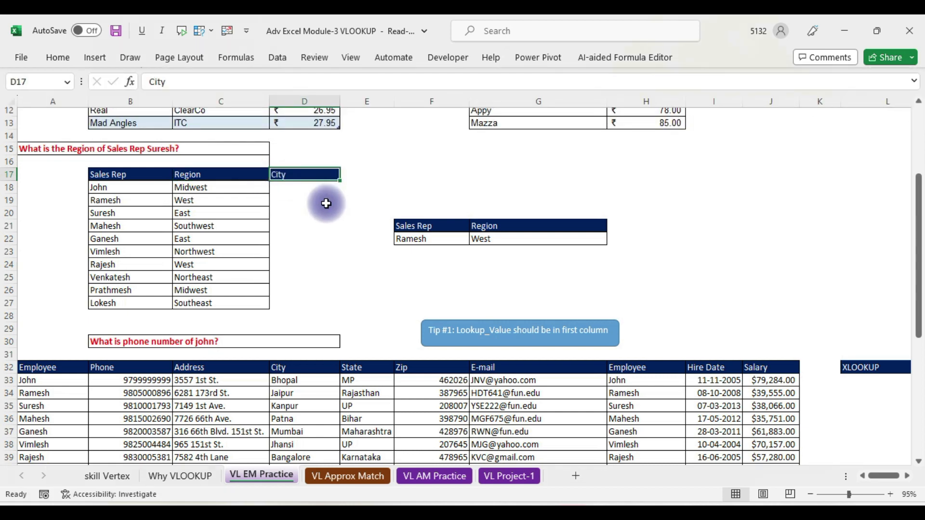
Enter Mumbai in D18 and Jaipur in D19 under the City heading
{"action": "left_click", "coordinate": [282, 189]}
{"action": "type", "text": "Mumbai"}
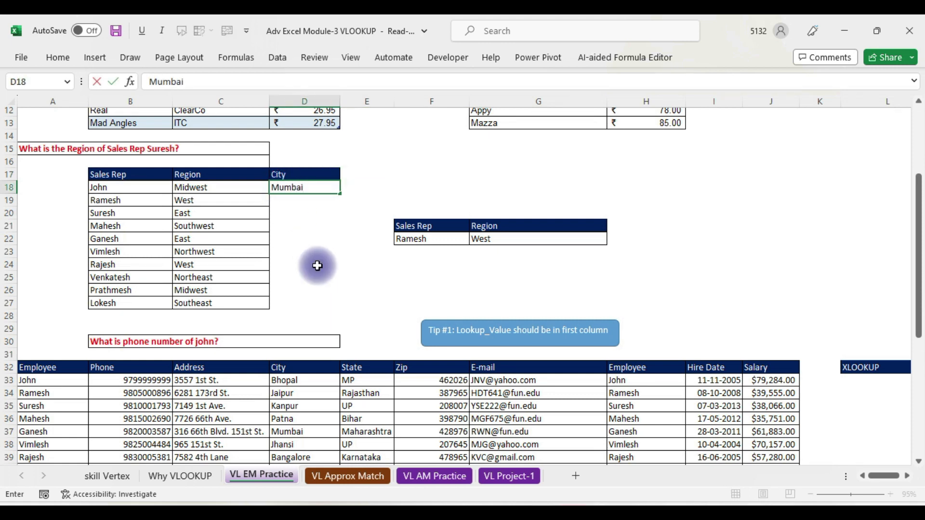
{"action": "key", "text": "Return"}
{"action": "type", "text": "Jaipur"}
{"action": "key", "text": "Return"}
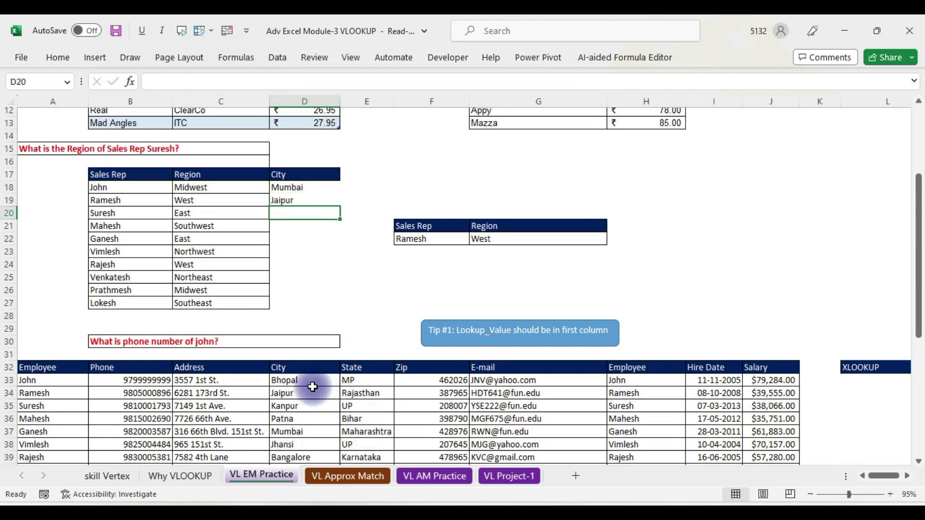
Copy the ten cities in D33:D42 of the employee table into the City column starting at D18
{"action": "left_click_drag", "start_coordinate": [290, 383], "coordinate": [300, 446]}
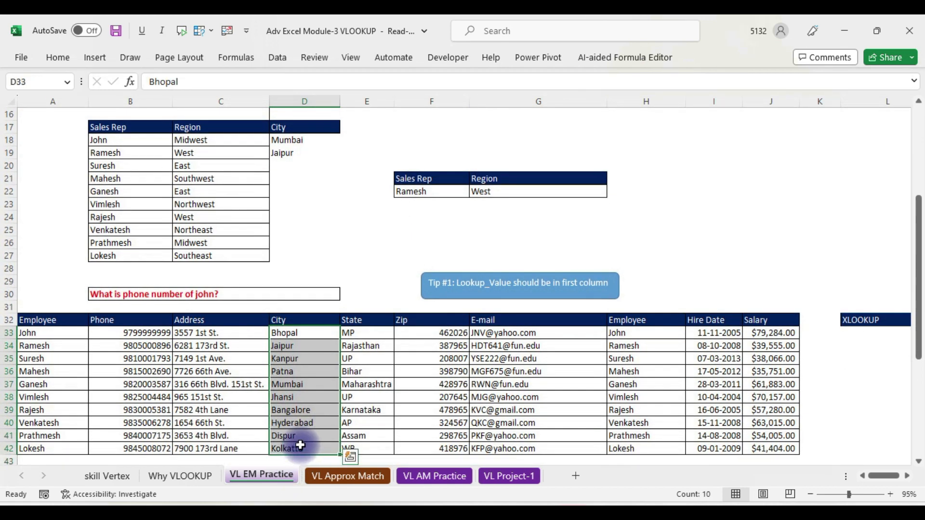
{"action": "key", "text": "ctrl+c"}
{"action": "left_click", "coordinate": [303, 139]}
{"action": "key", "text": "ctrl+v"}
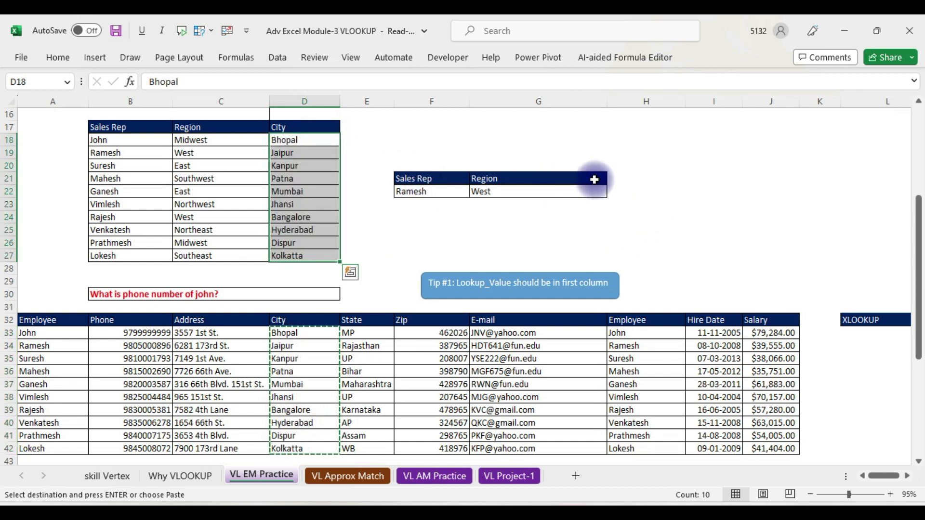
Add a City heading in H21 beside the Region heading of the lookup table
{"action": "left_click", "coordinate": [628, 179]}
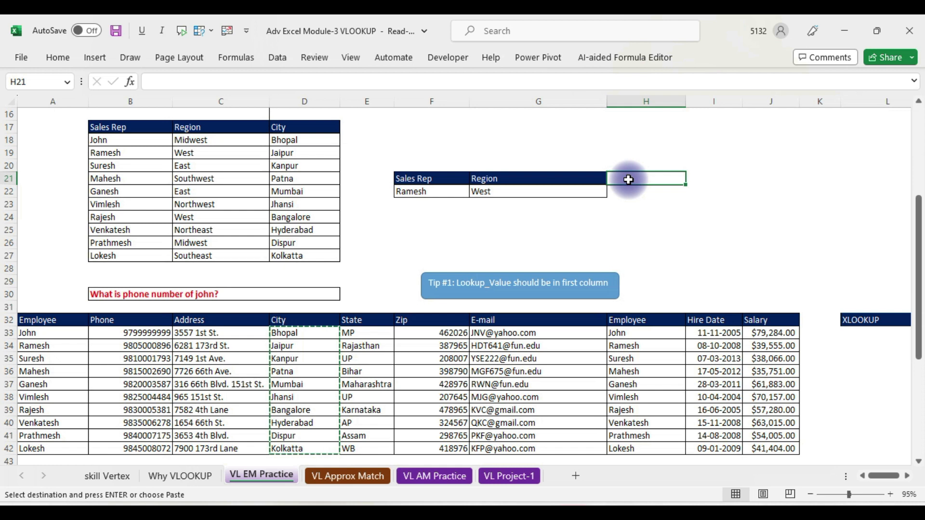
{"action": "type", "text": "City"}
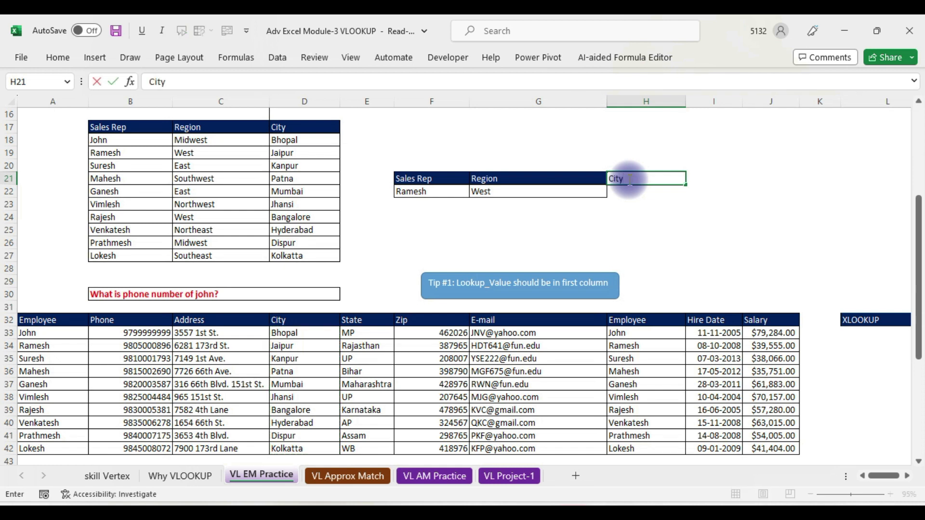
{"action": "key", "text": "Return"}
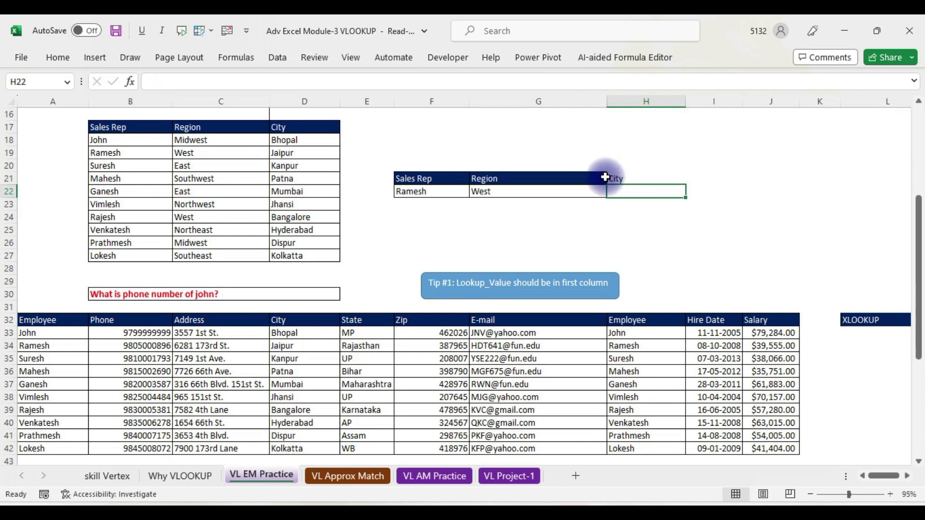
Copy the Region VLOOKUP formula from G22 into H22 and set its lookup value to F22
{"action": "left_click", "coordinate": [548, 190]}
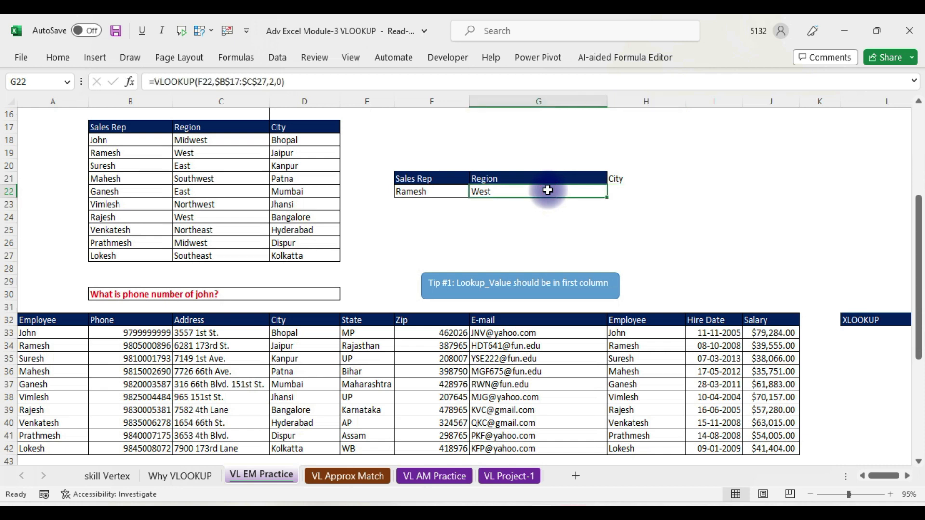
{"action": "key", "text": "ctrl+c"}
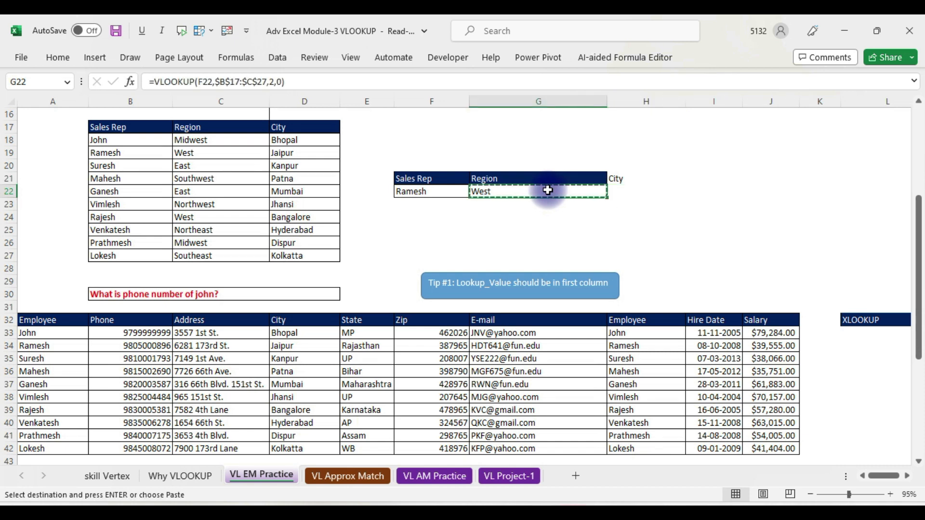
{"action": "left_click", "coordinate": [618, 192]}
{"action": "key", "text": "ctrl+v"}
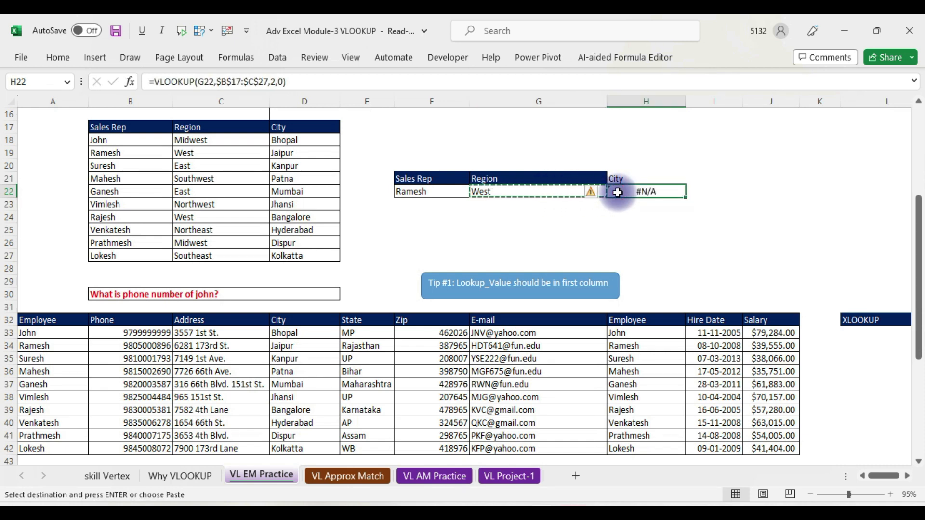
{"action": "double_click", "coordinate": [667, 193]}
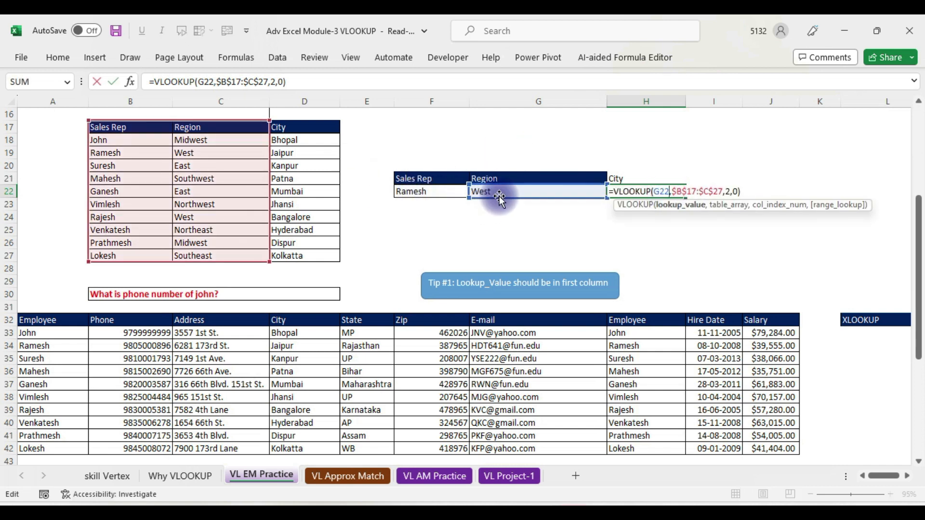
{"action": "left_click", "coordinate": [438, 195]}
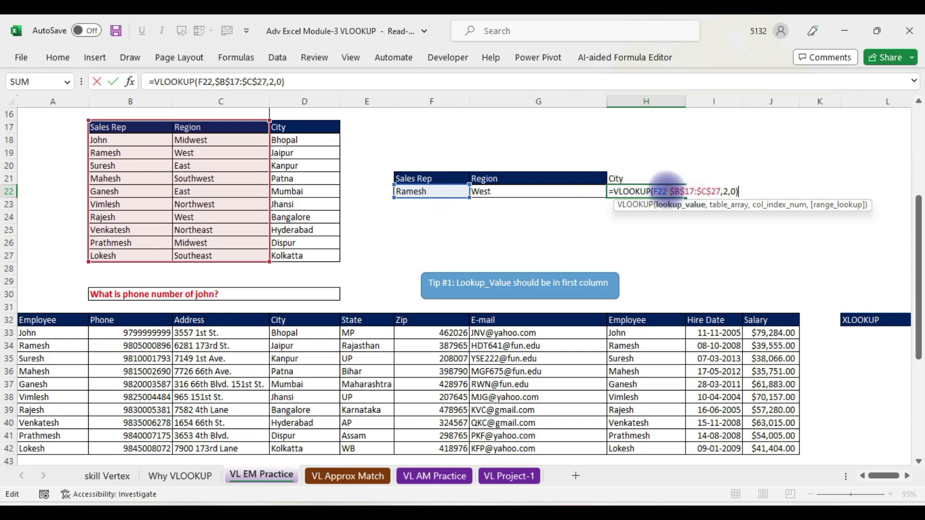
{"action": "key", "text": "Return"}
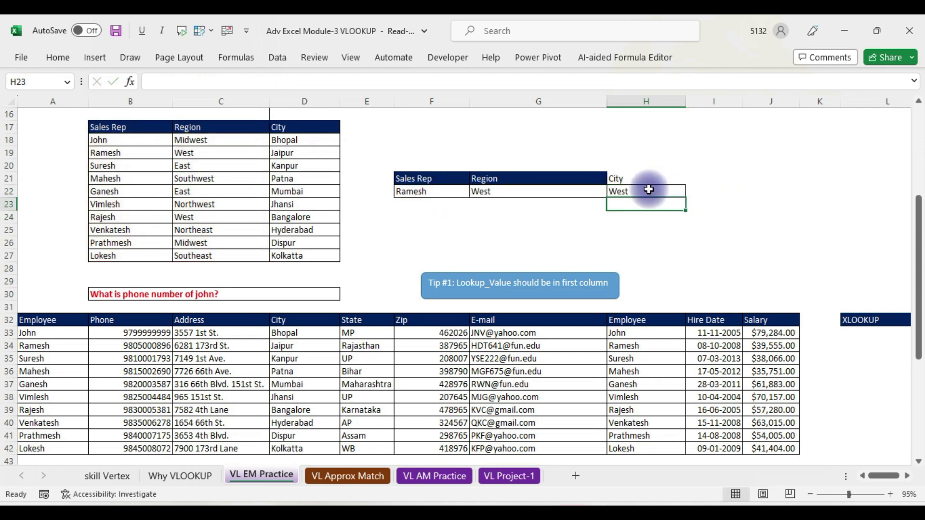
Open the function arguments of the VLOOKUP in H22 and extend its table array to $B$17:$D$27
{"action": "left_click", "coordinate": [648, 189]}
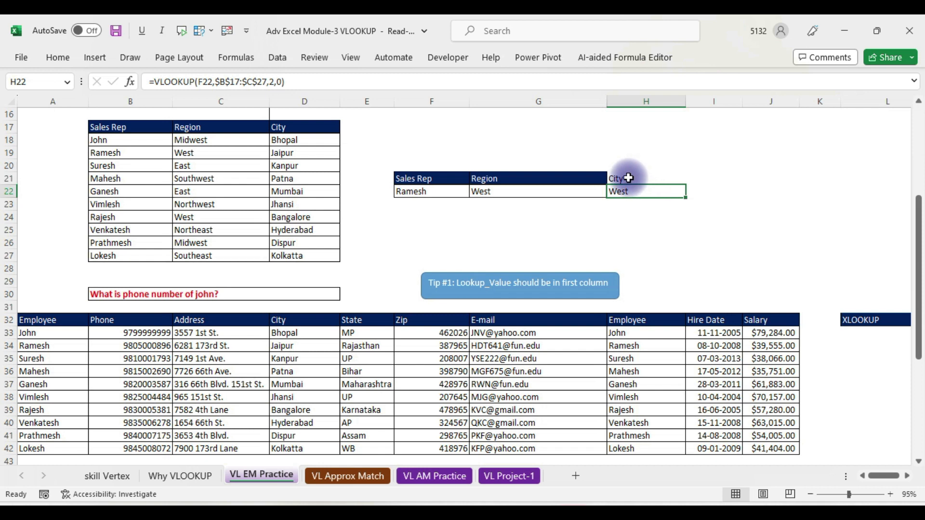
{"action": "left_click", "coordinate": [629, 178]}
{"action": "left_click", "coordinate": [629, 193]}
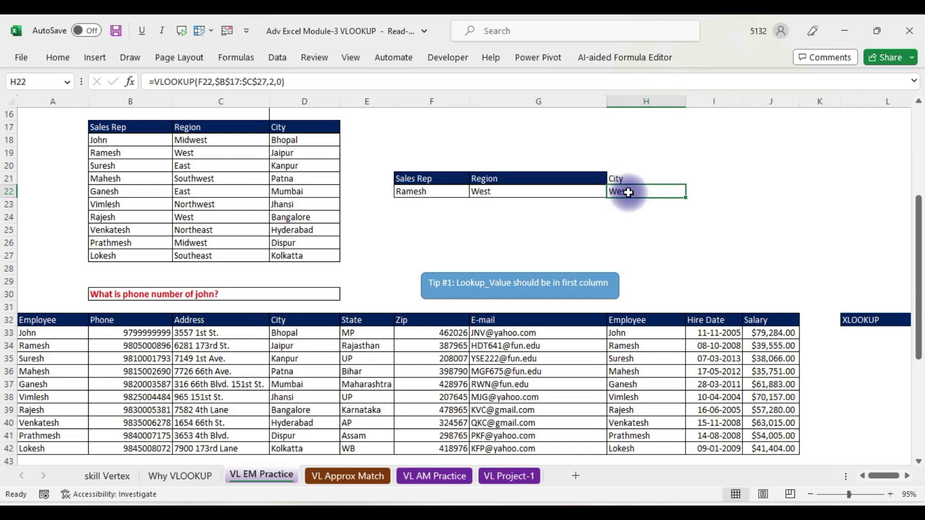
{"action": "left_click", "coordinate": [130, 82]}
{"action": "left_click_drag", "start_coordinate": [660, 29], "coordinate": [447, 245]}
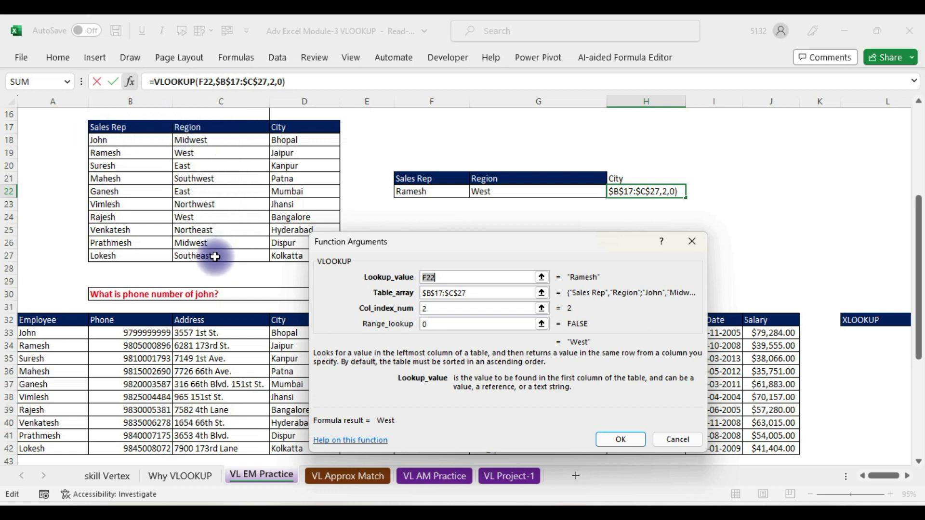
{"action": "left_click", "coordinate": [251, 82]}
{"action": "key", "text": "BackSpace"}
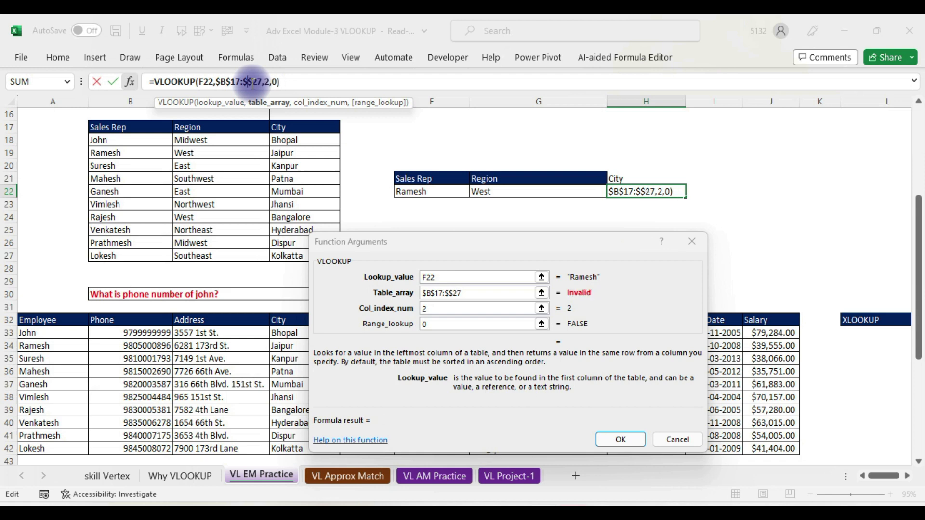
{"action": "type", "text": "D"}
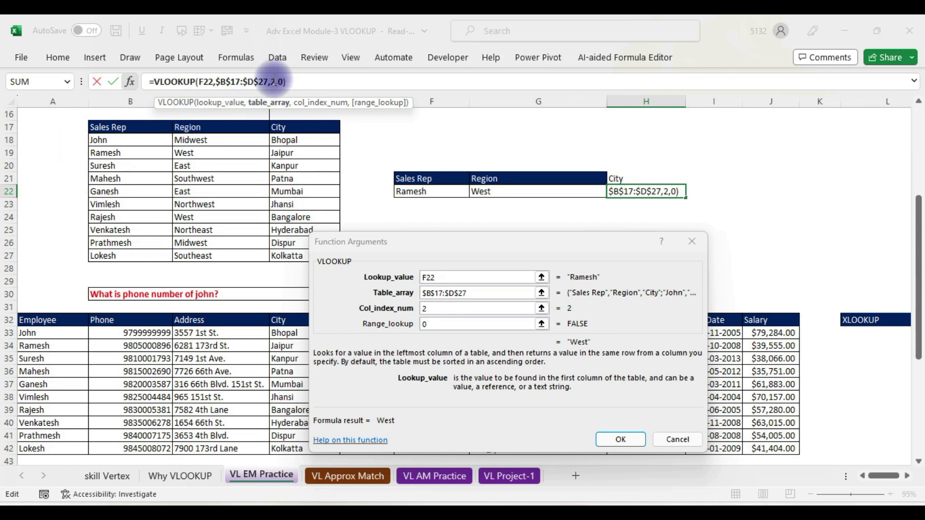
Set the column index number of the VLOOKUP in H22 to 3 and commit the formula
{"action": "left_click", "coordinate": [274, 82]}
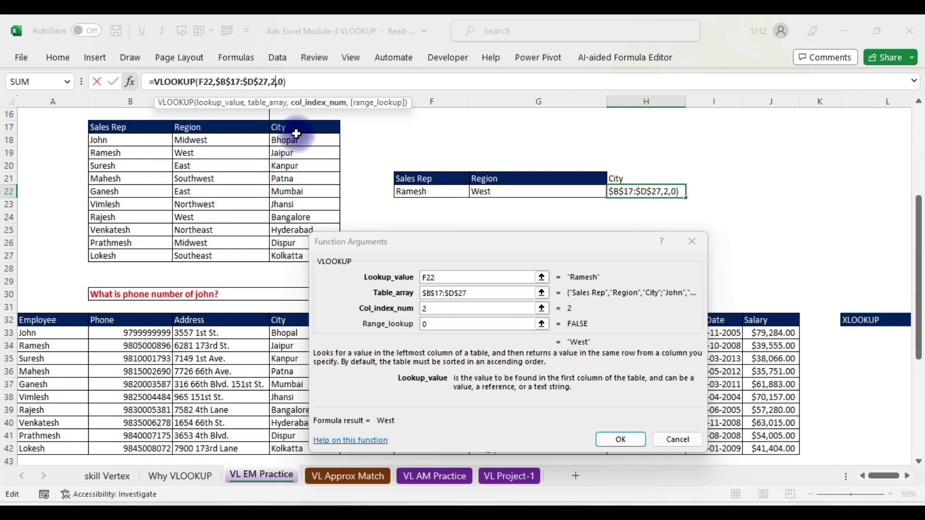
{"action": "key", "text": "BackSpace"}
{"action": "type", "text": "3"}
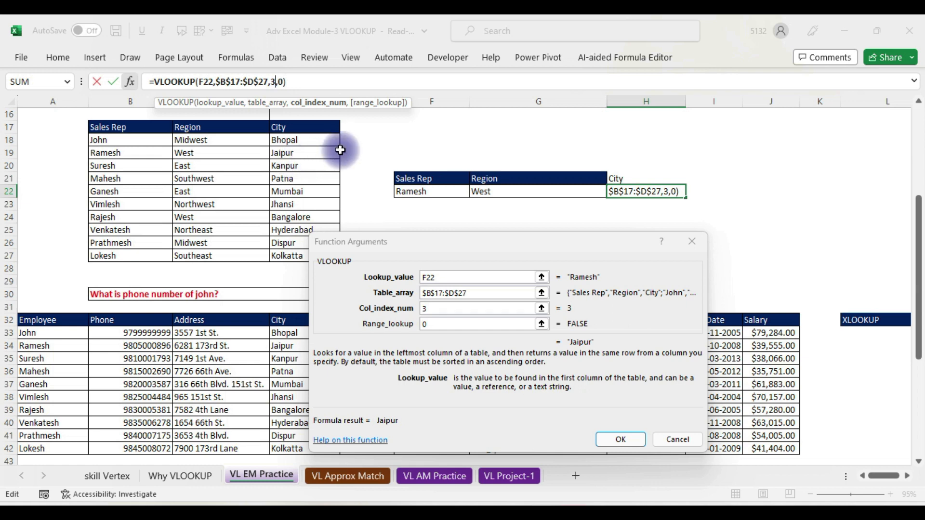
{"action": "key", "text": "Return"}
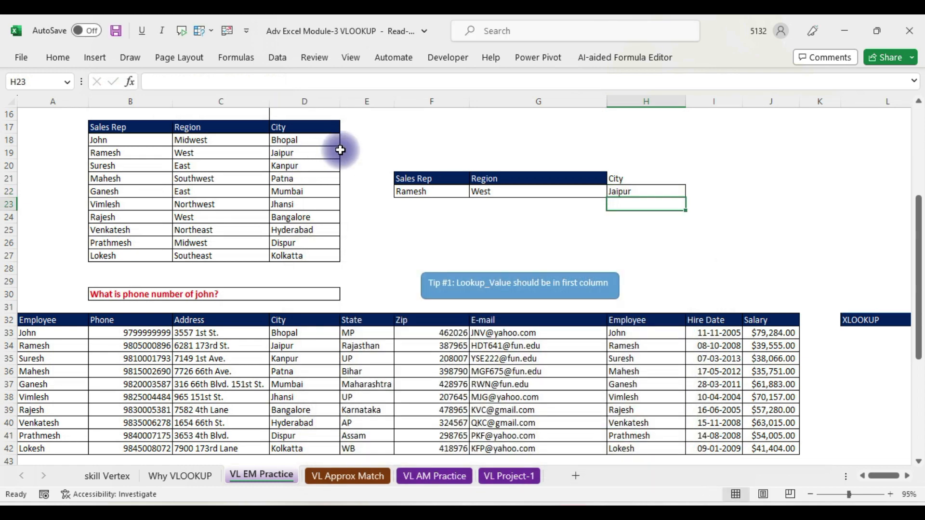
Test the lookups by changing the sales rep in F22 to the one listed in B21
{"action": "left_click", "coordinate": [631, 193]}
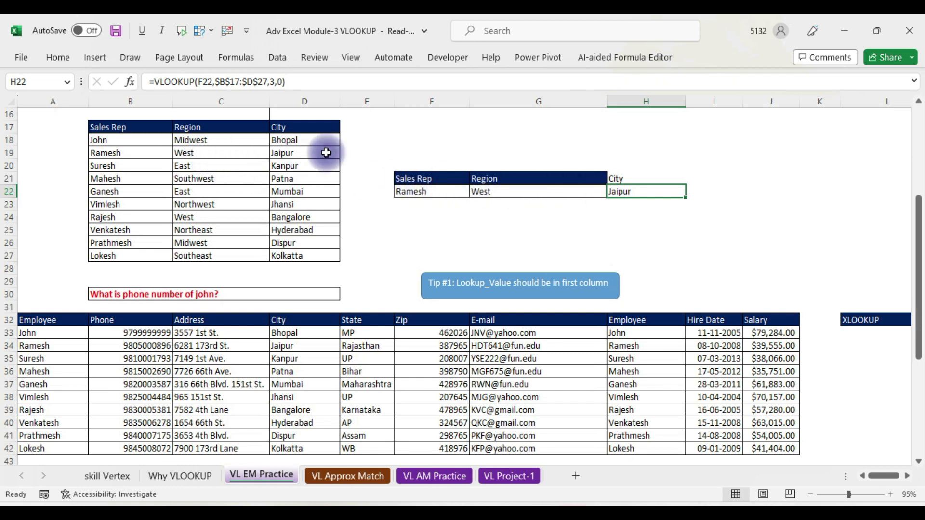
{"action": "left_click", "coordinate": [432, 193]}
{"action": "type", "text": "Mah"}
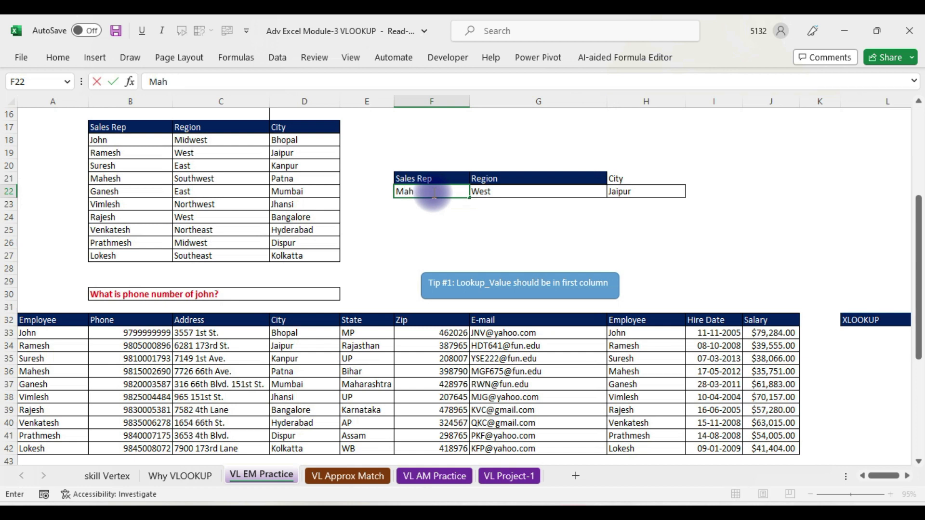
{"action": "key", "text": "Return"}
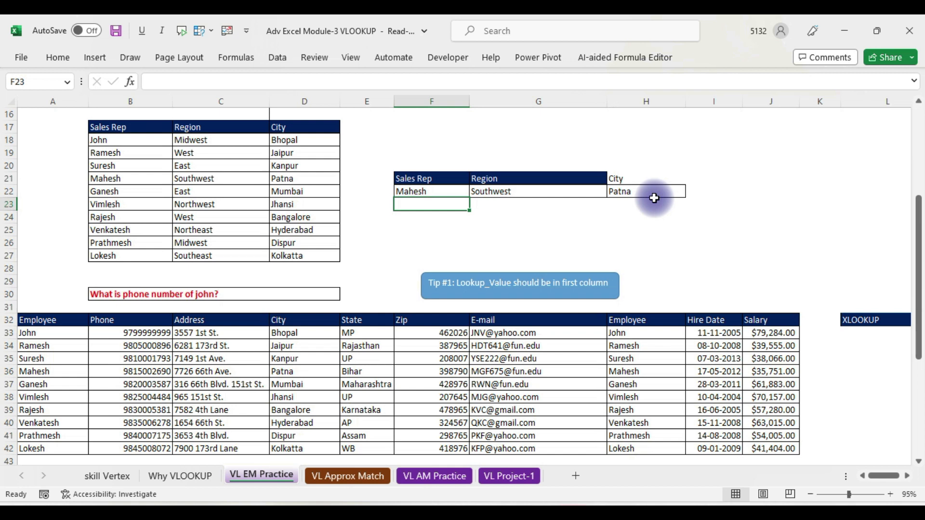
Apply the formatting of the Region heading in G21 to the City heading in H21 with Format Painter
{"action": "left_click", "coordinate": [568, 178]}
{"action": "left_click", "coordinate": [60, 60]}
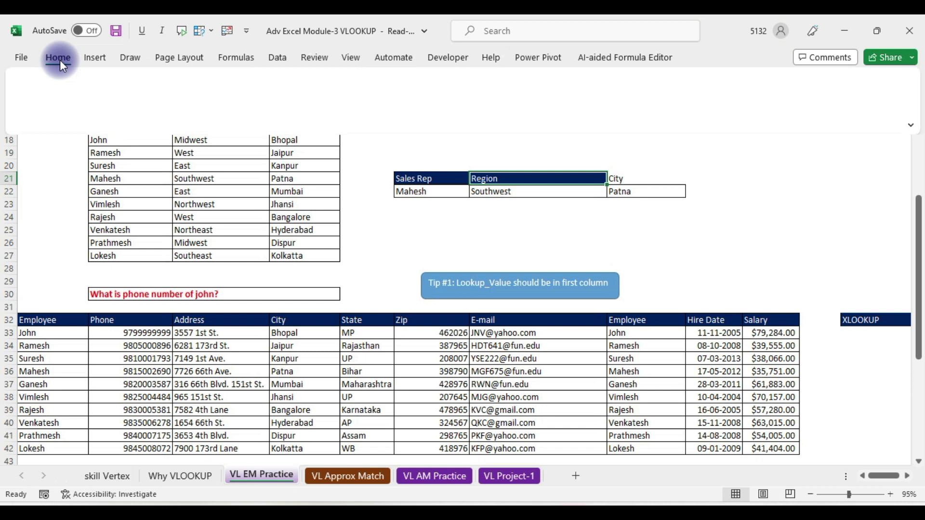
{"action": "left_click", "coordinate": [87, 110]}
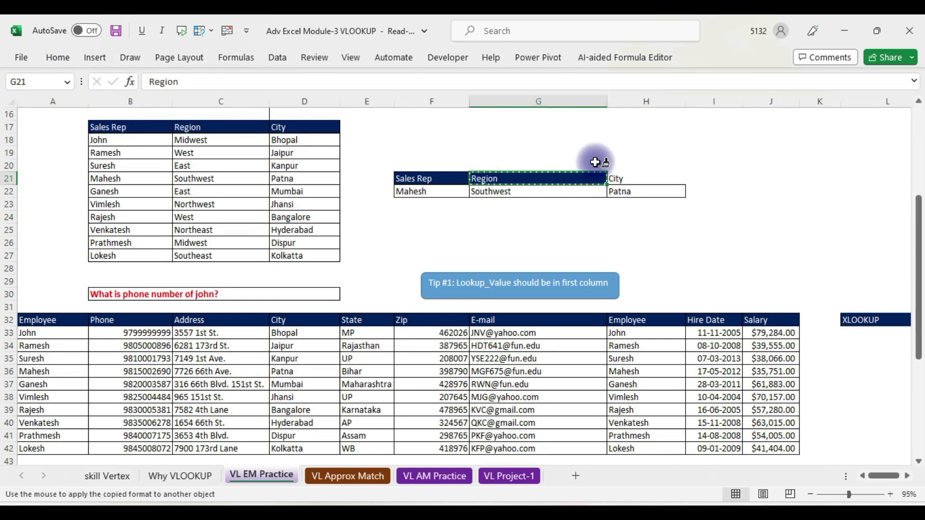
{"action": "left_click", "coordinate": [635, 179]}
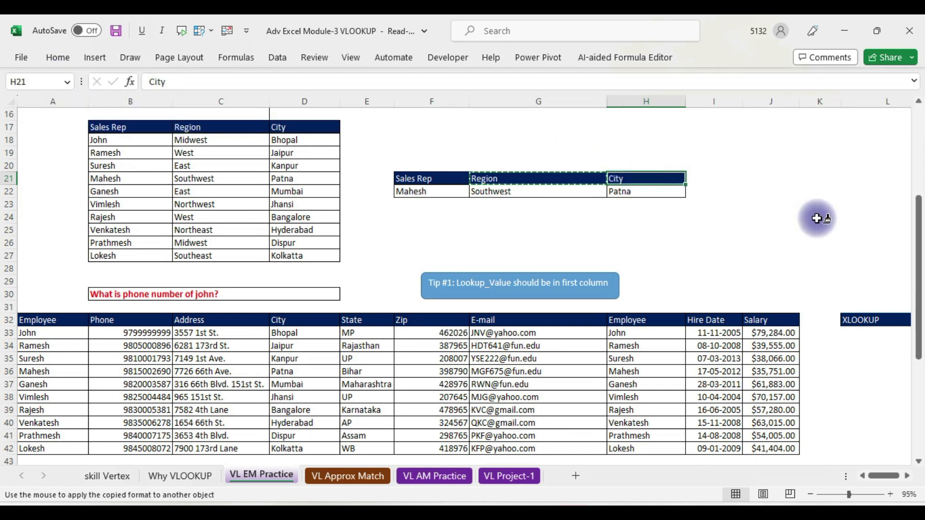